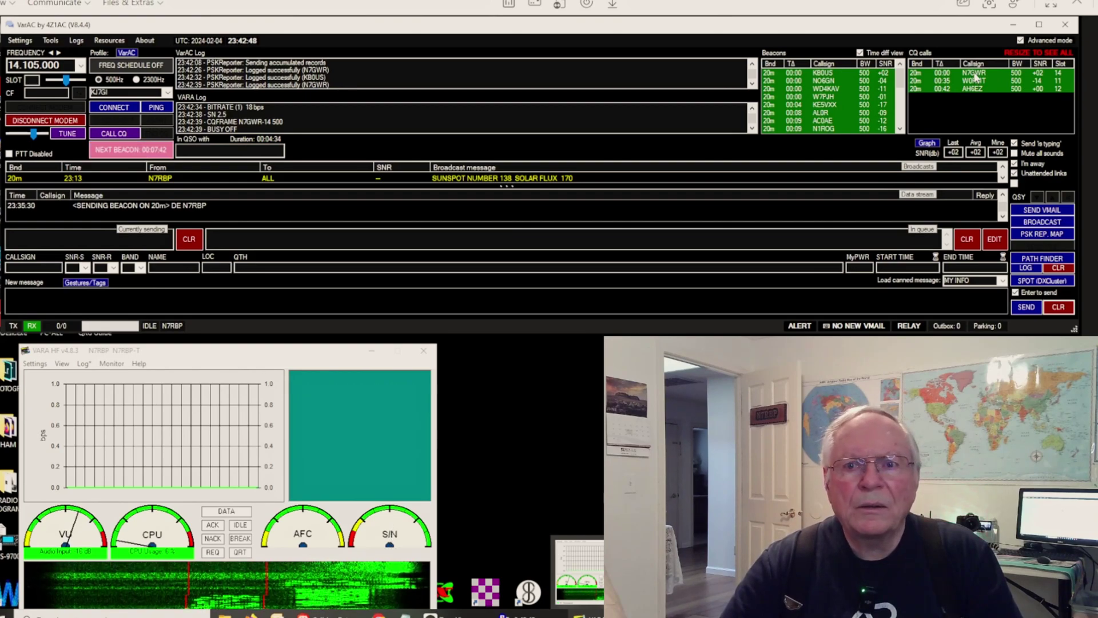
left_click(976, 77)
left_click(976, 77)
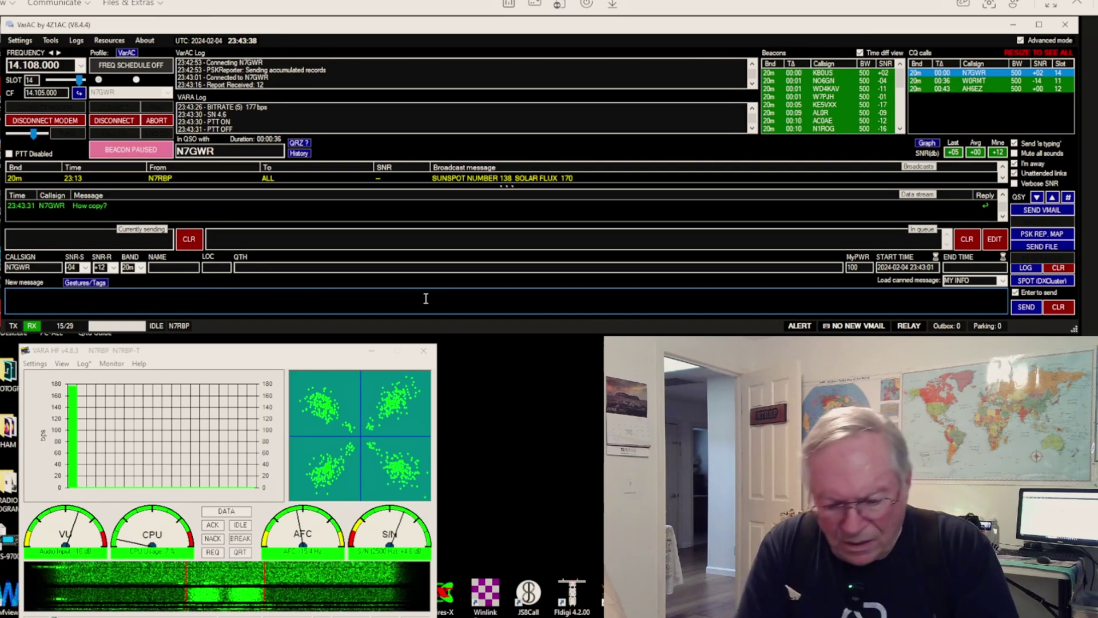
type("Cop")
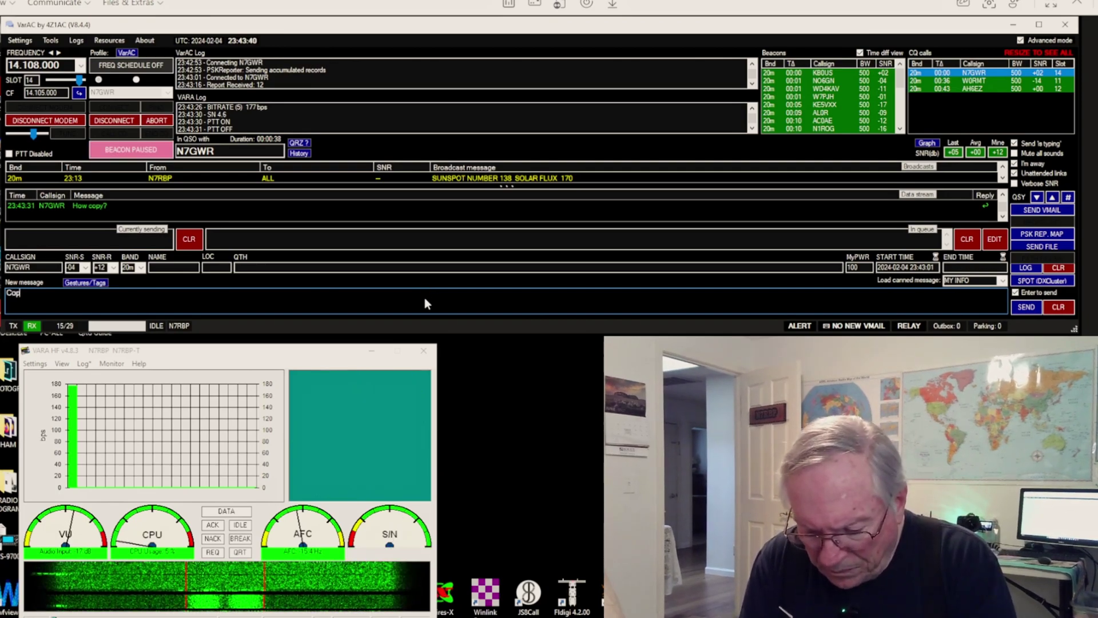
type("y")
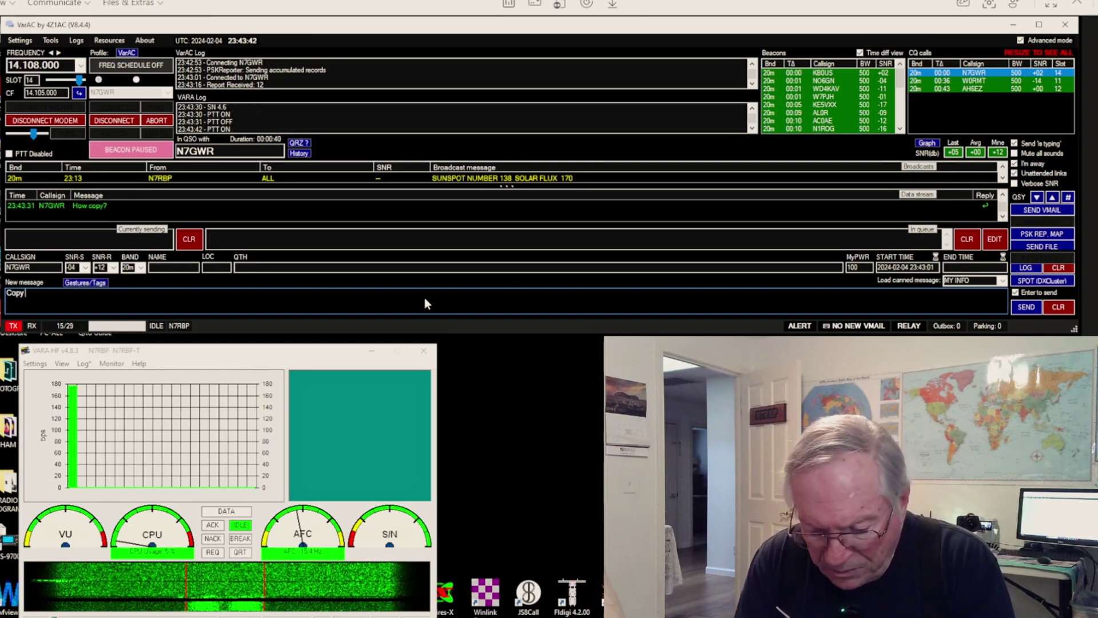
type(" just fine, ")
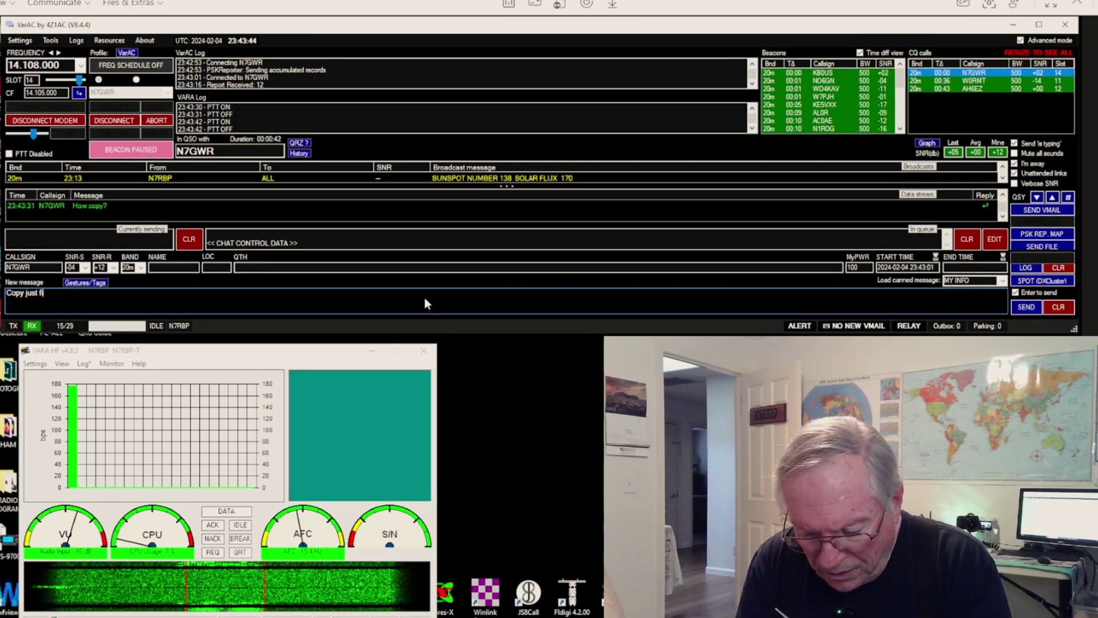
type("want to")
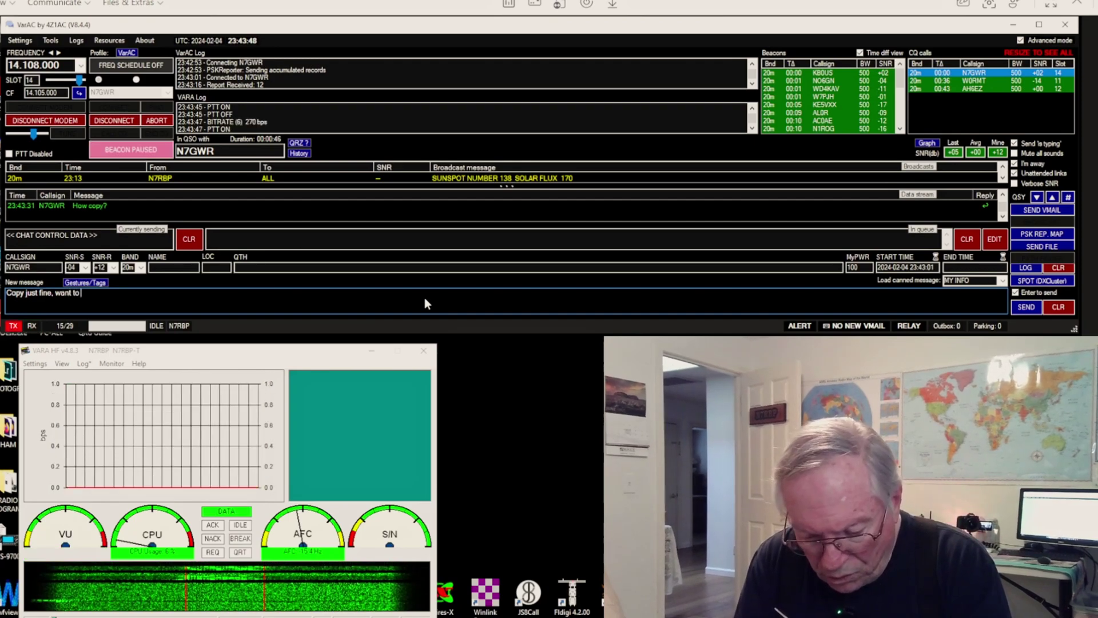
type(" qsy up?")
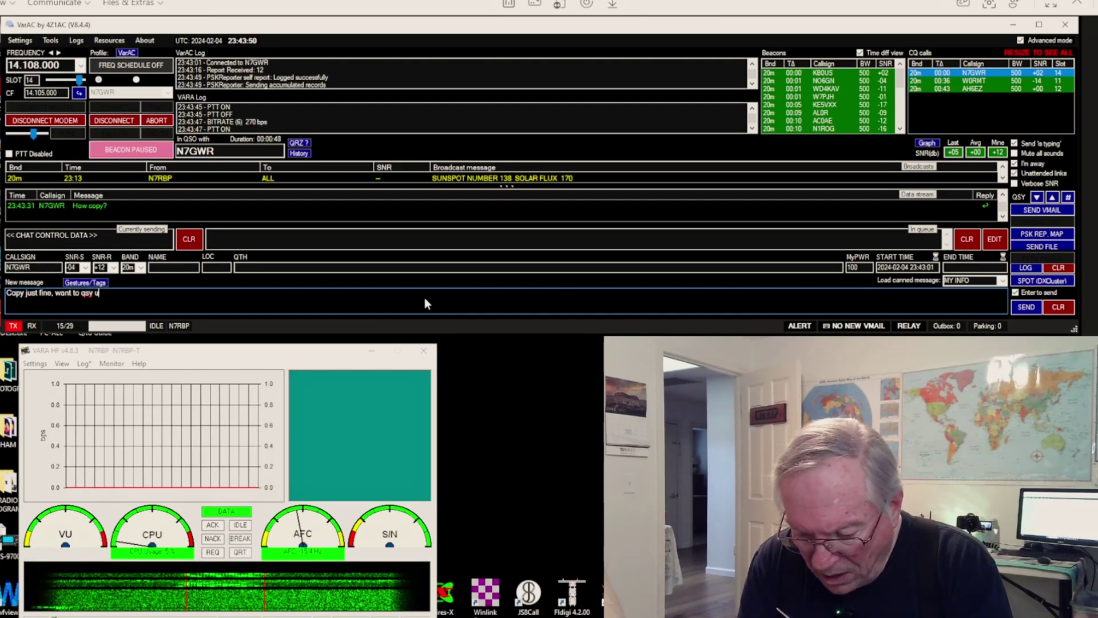
key("Return")
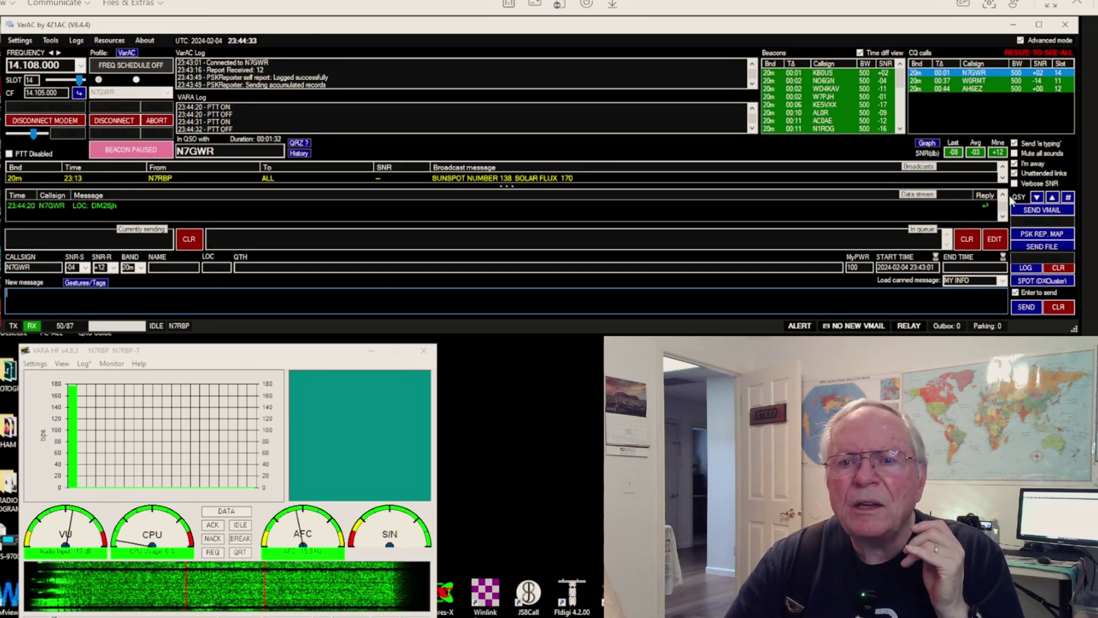
- Move the QSO up to 14.108.750 with the MY INFO canned message loaded
left_click(1052, 200)
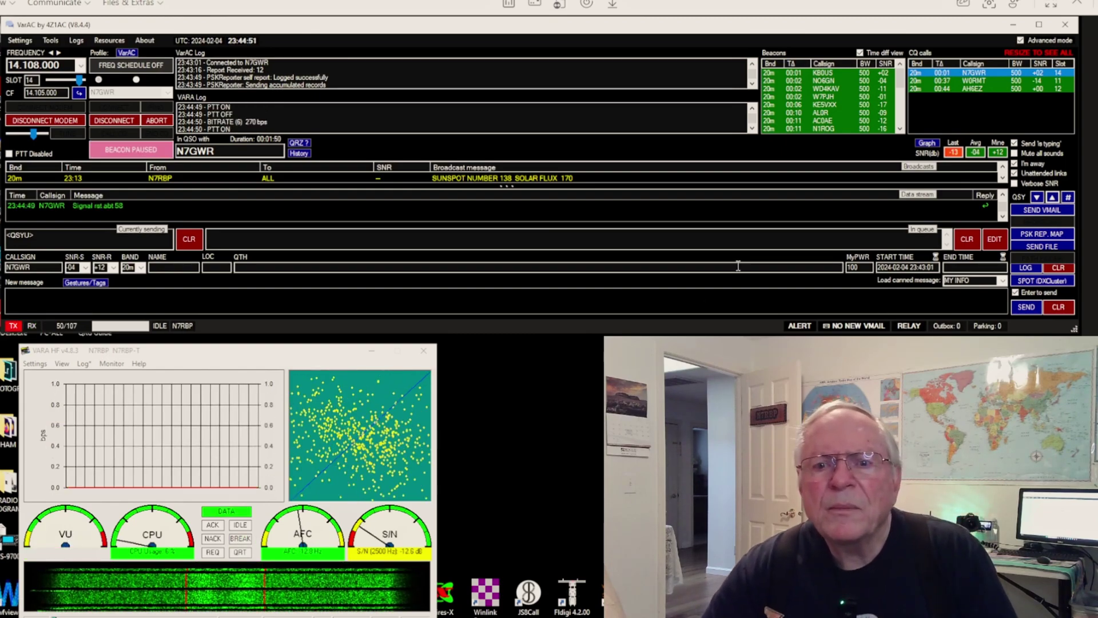
left_click(1002, 281)
left_click(984, 291)
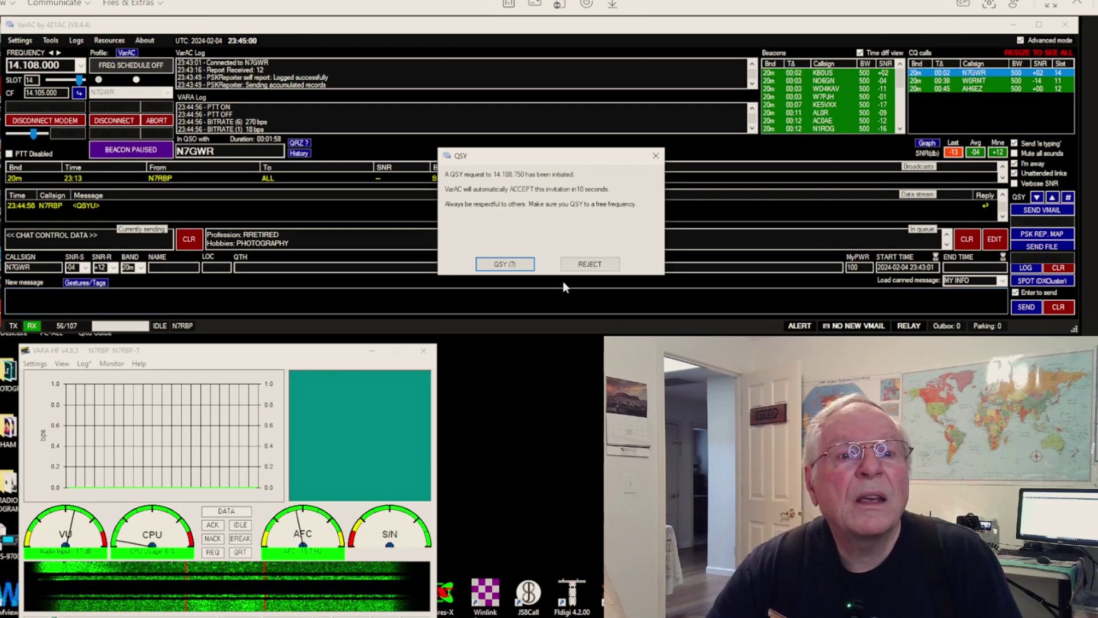
left_click(513, 268)
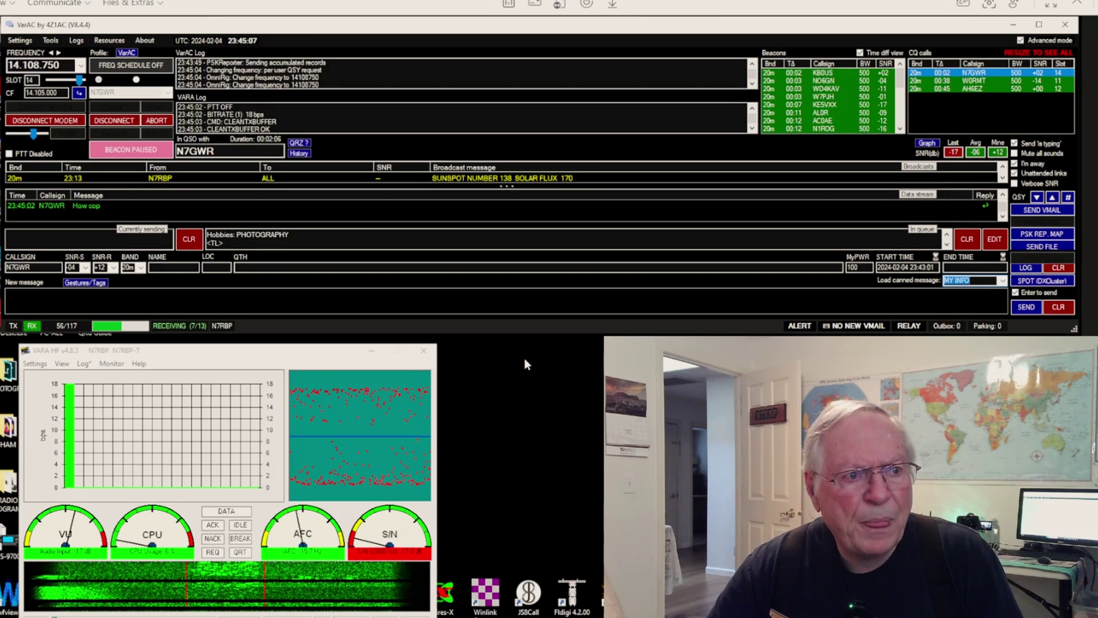
left_click(1003, 282)
left_click(965, 292)
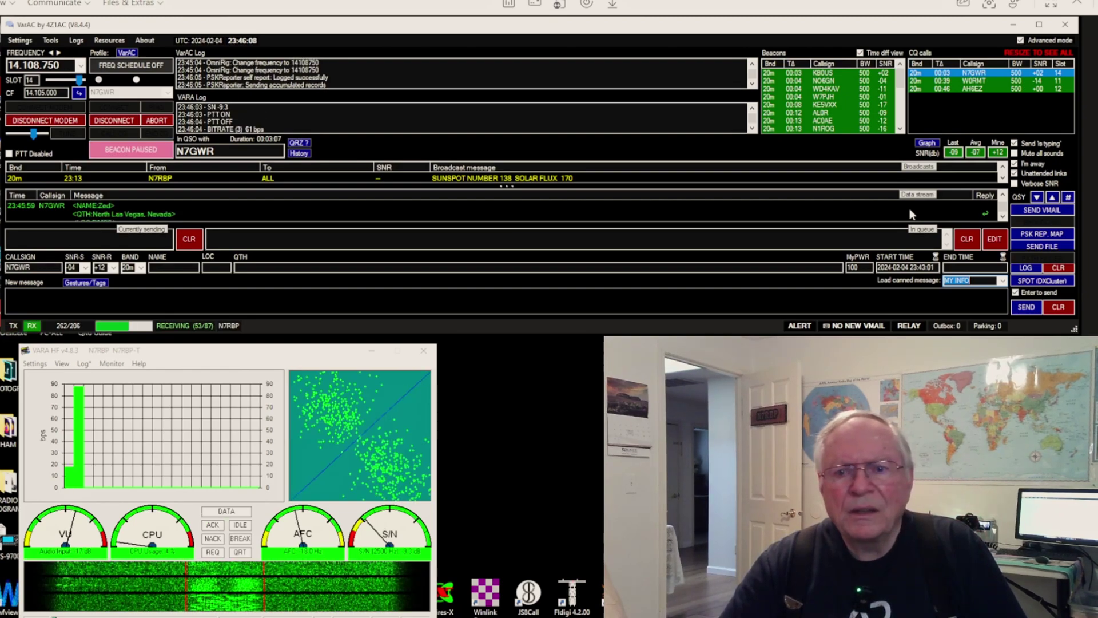
left_click(1004, 285)
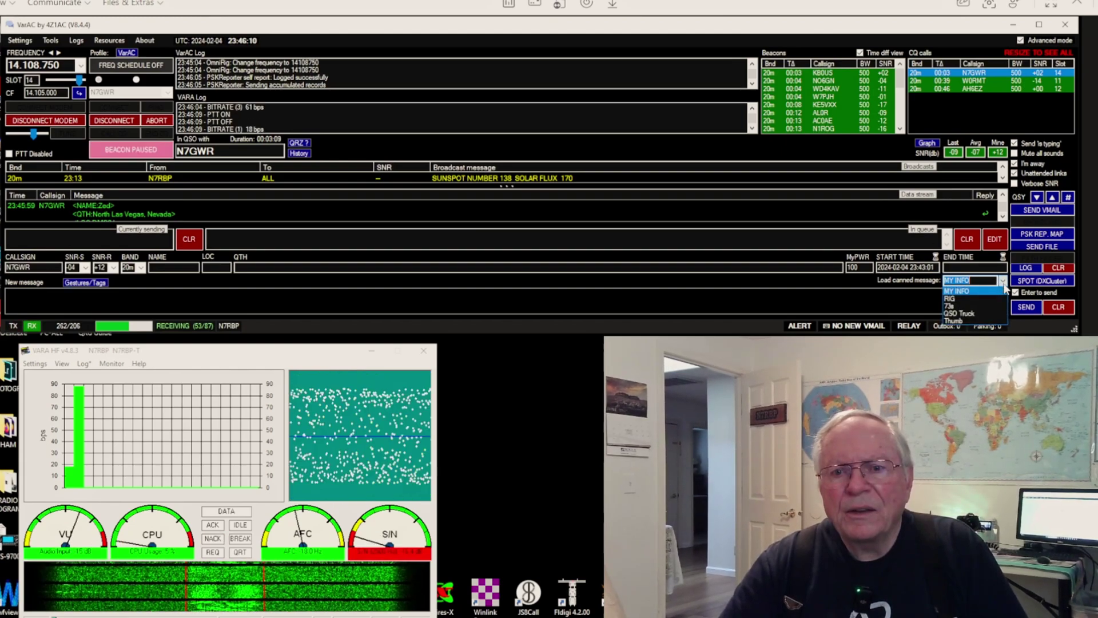
left_click(1004, 284)
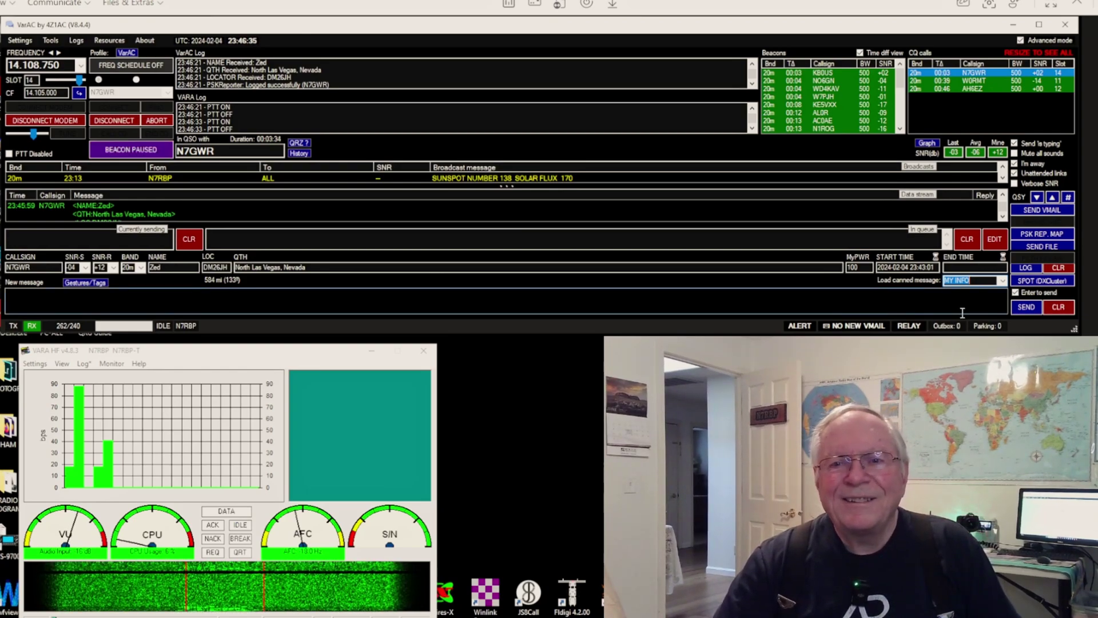
- Load the RIG canned message to draft 'My working conditions' with rig and antenna details
left_click(1003, 281)
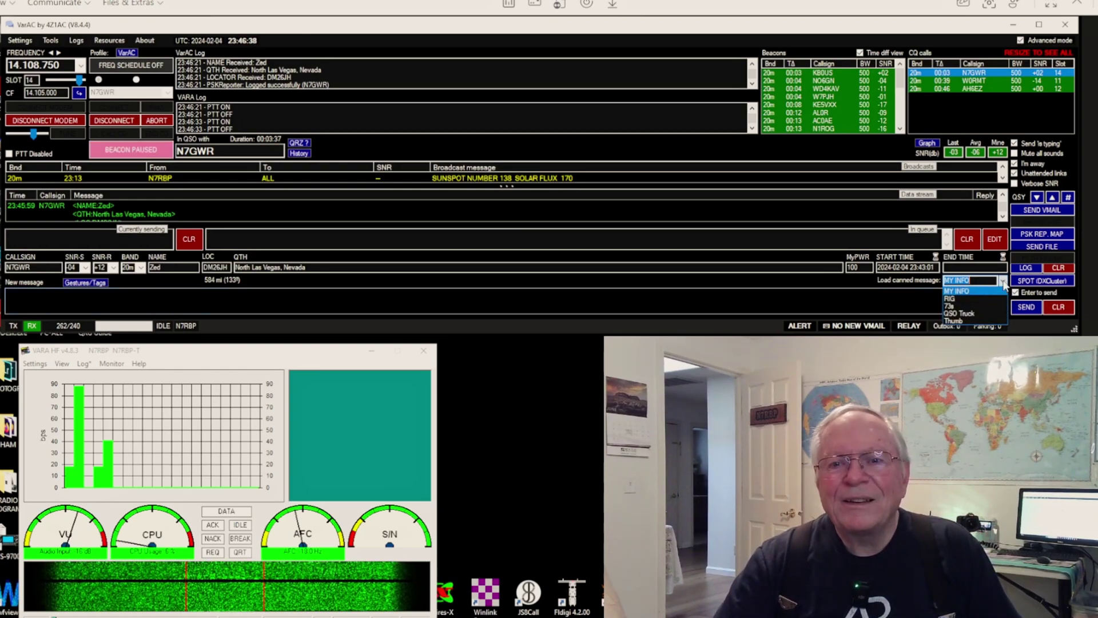
left_click(963, 299)
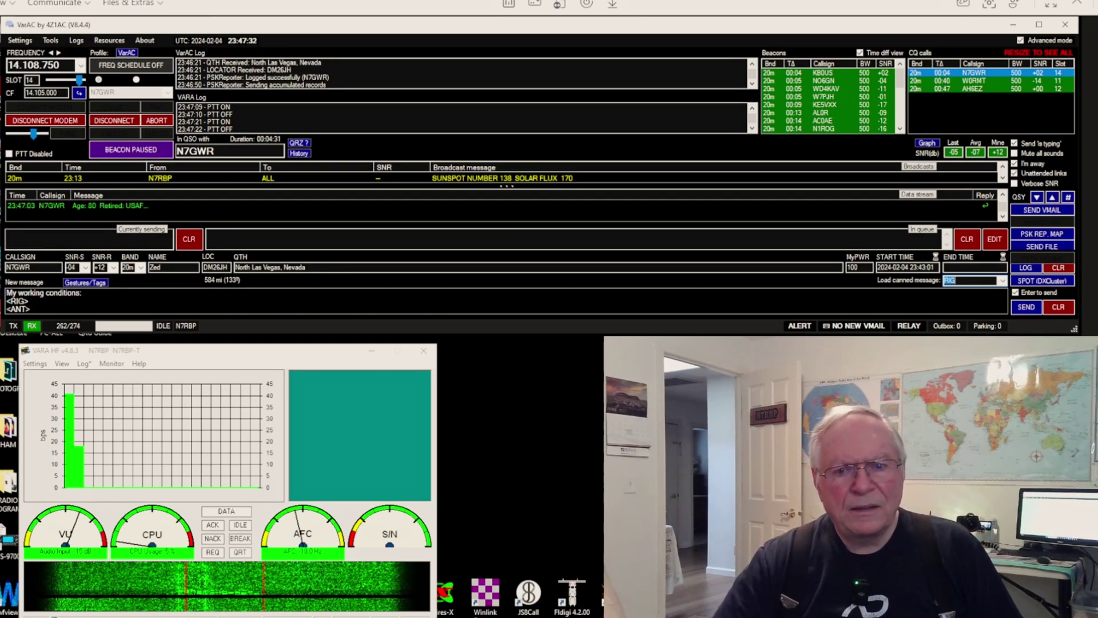
left_click(925, 302)
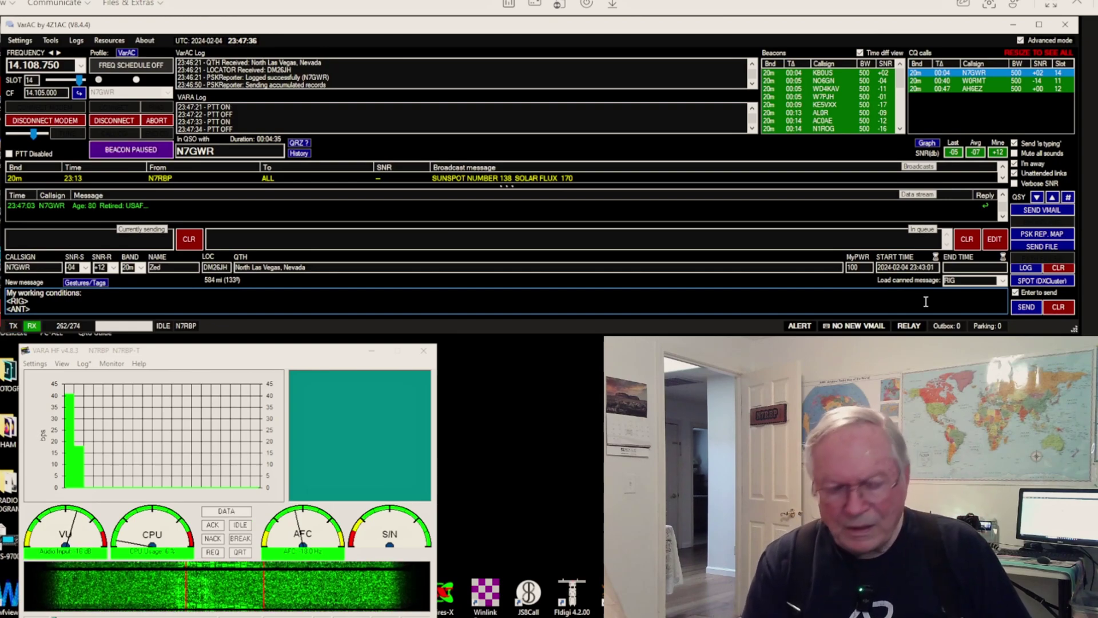
key("Return")
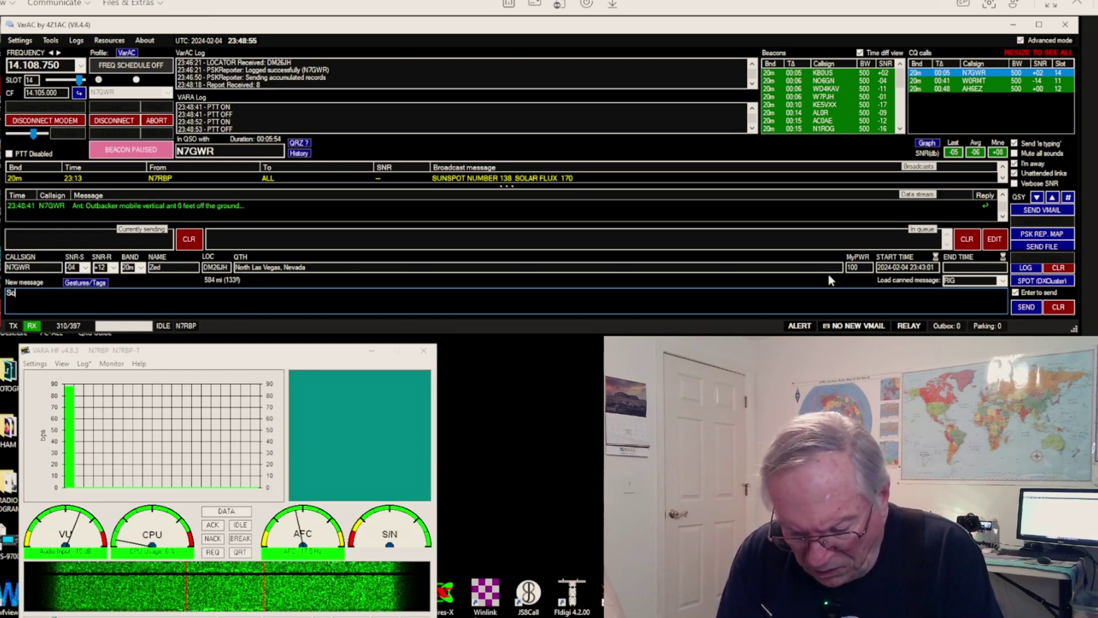
- Send 'So much for canned messages, weather here is rainy and 43 degrees btu'
type("So much ")
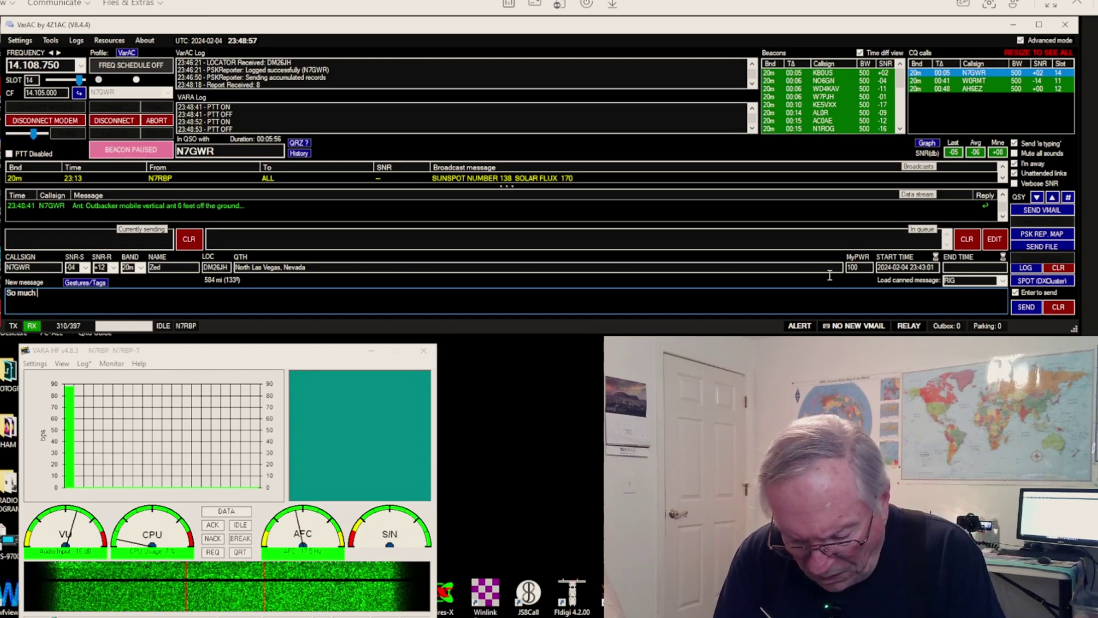
type("for canned")
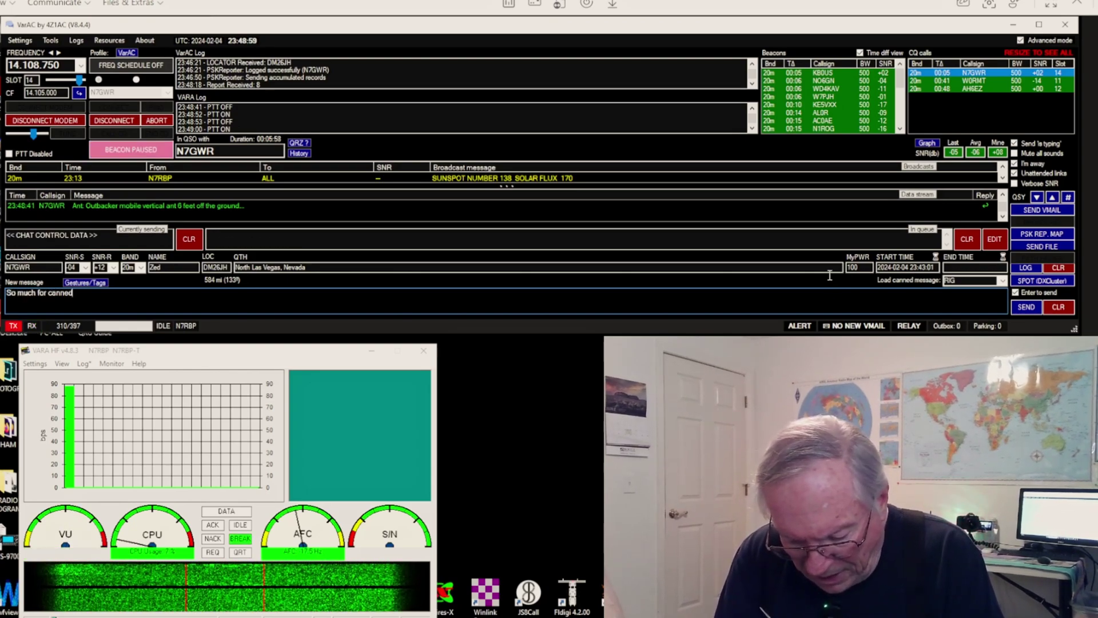
type(" message")
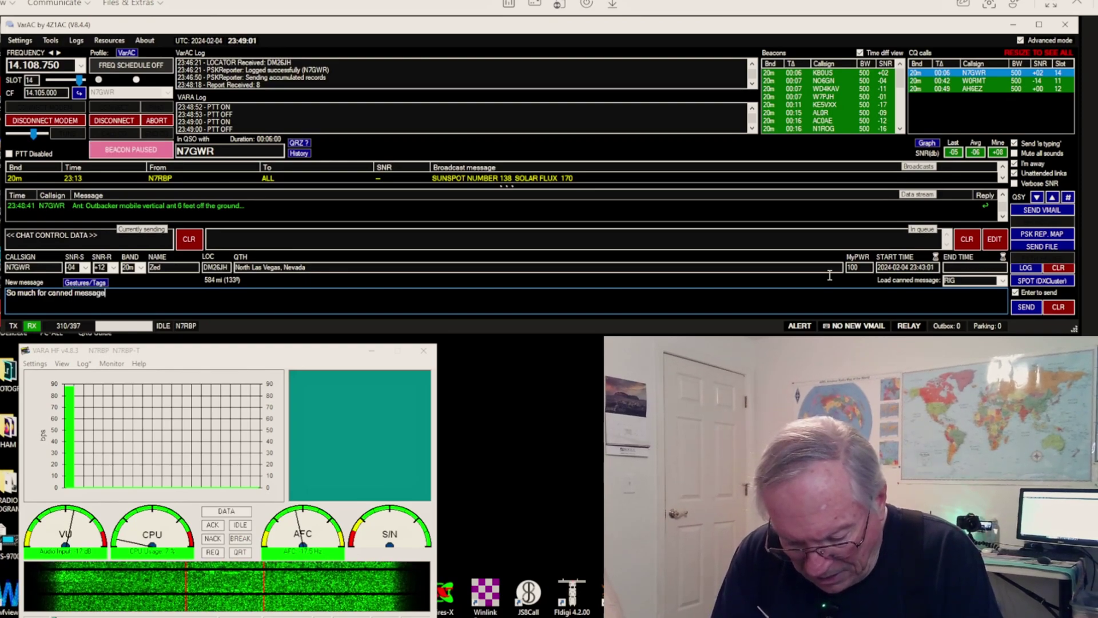
type("s, ")
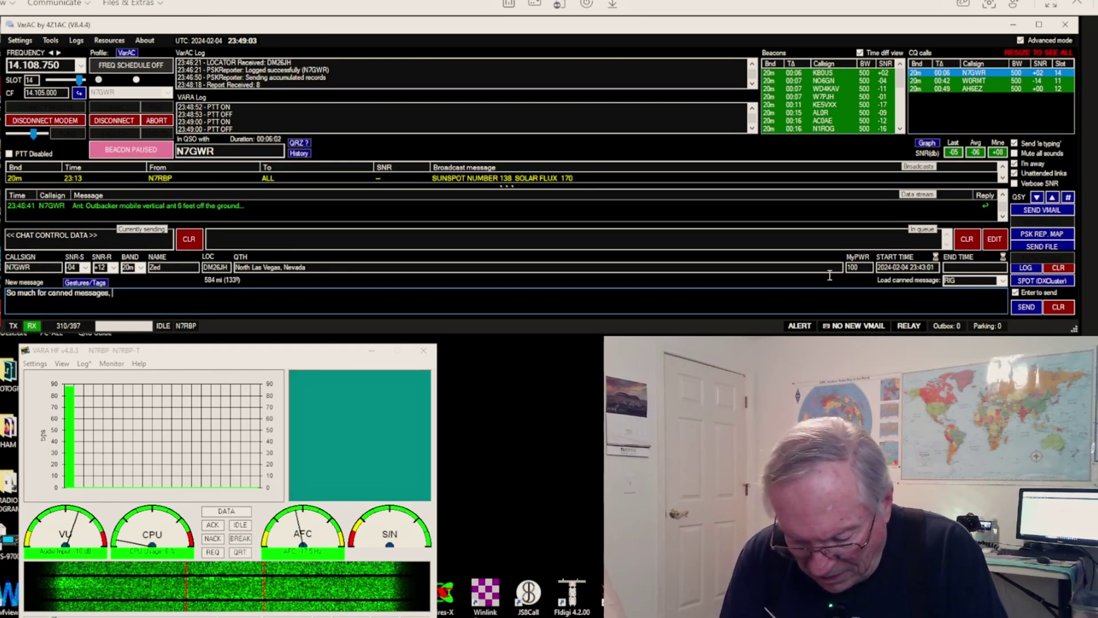
type("wea")
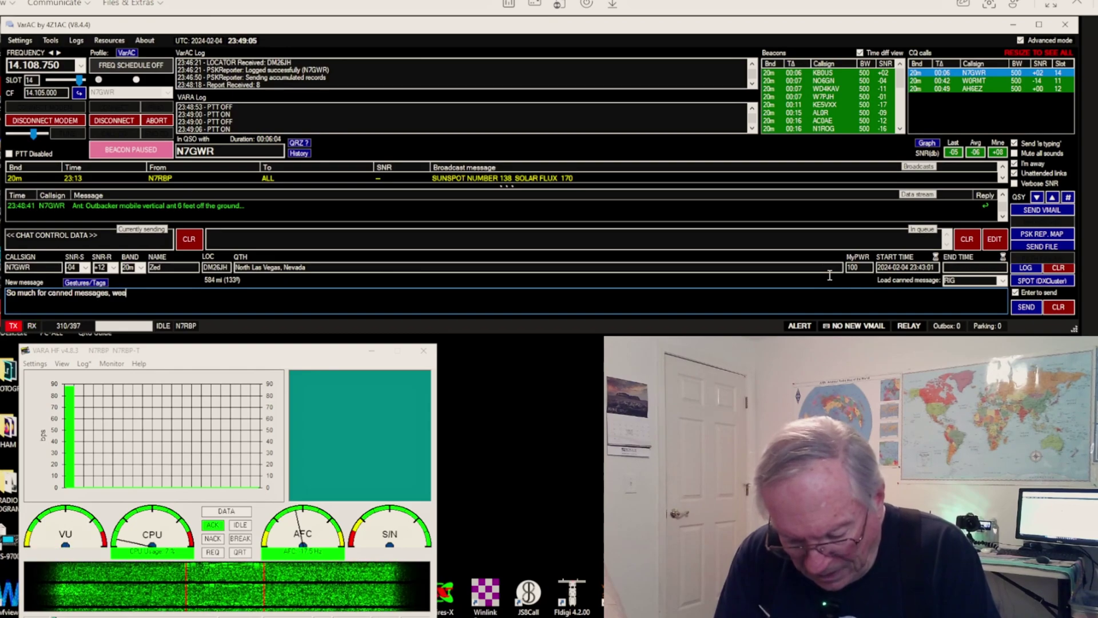
type("ther here")
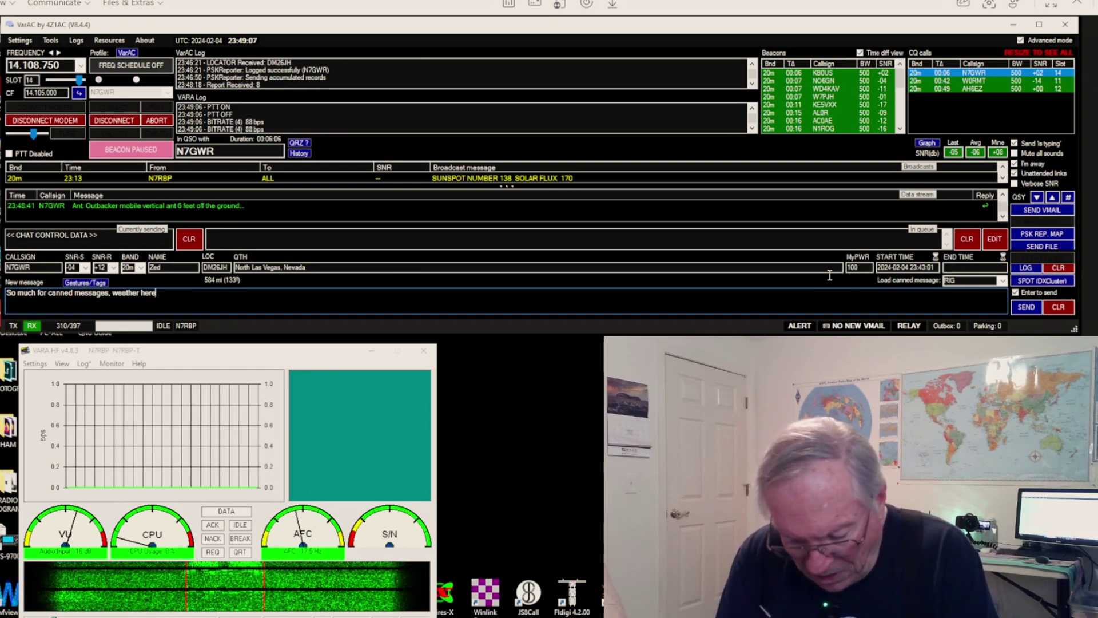
type(" is rai")
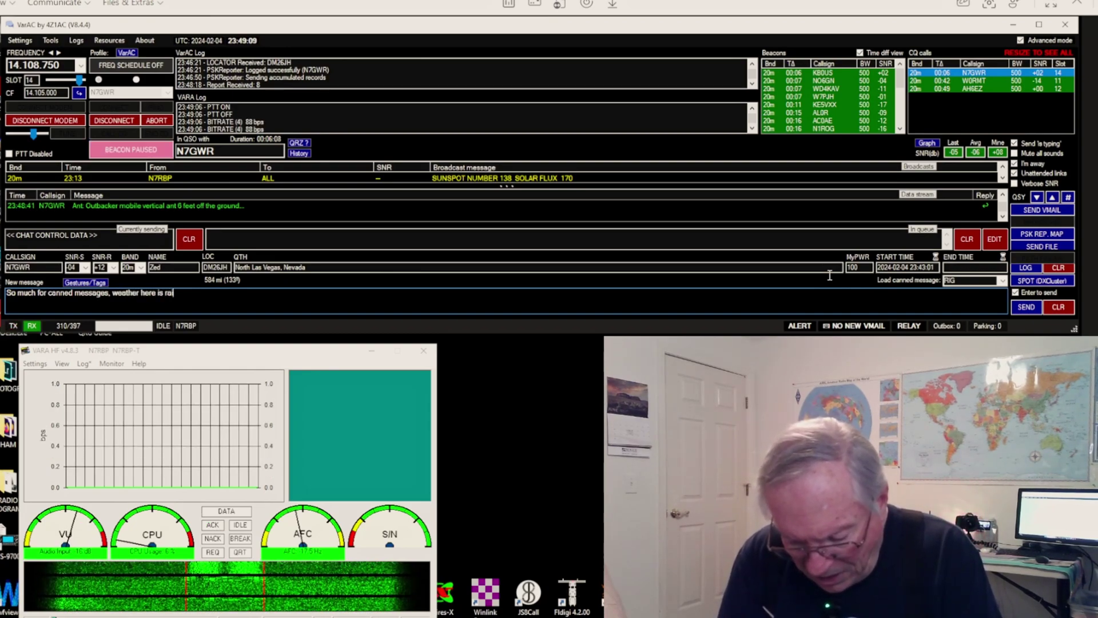
type("ny ")
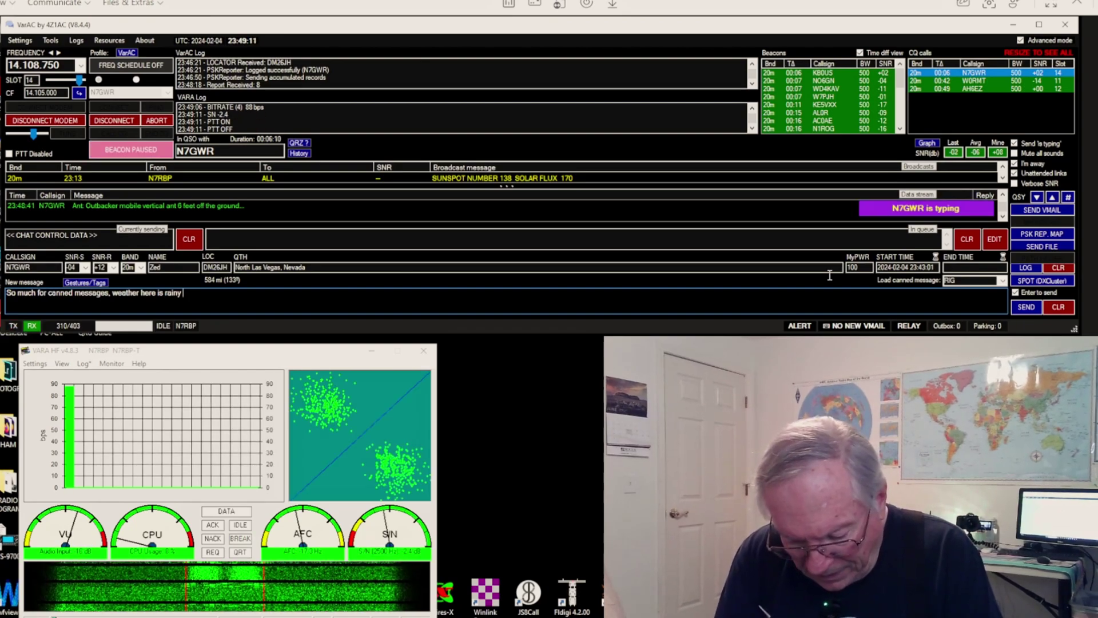
type("and ")
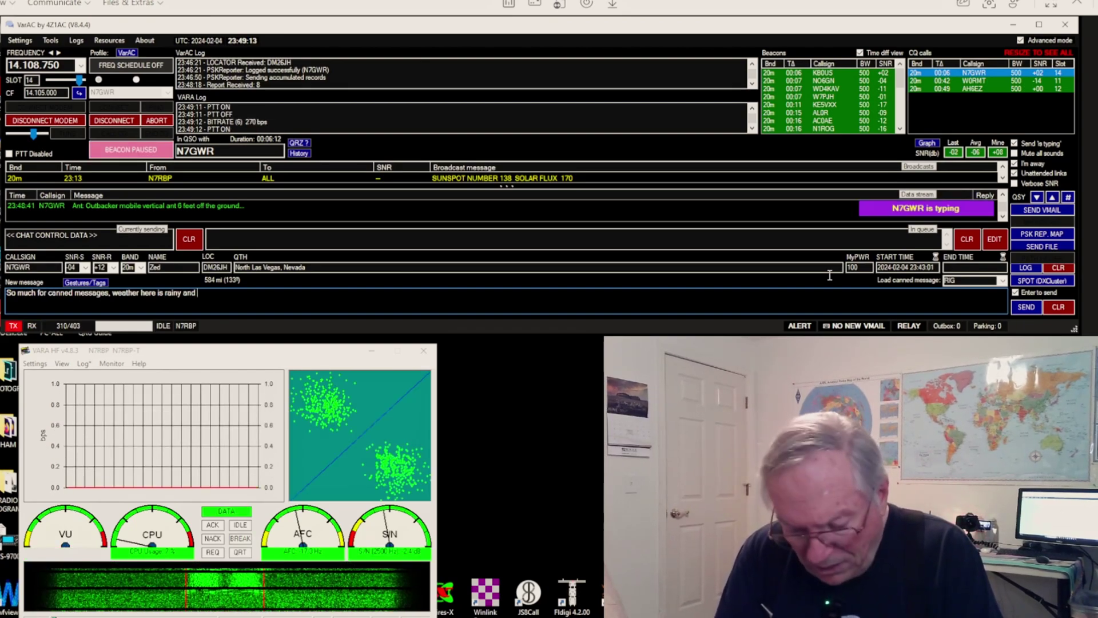
type("43 ")
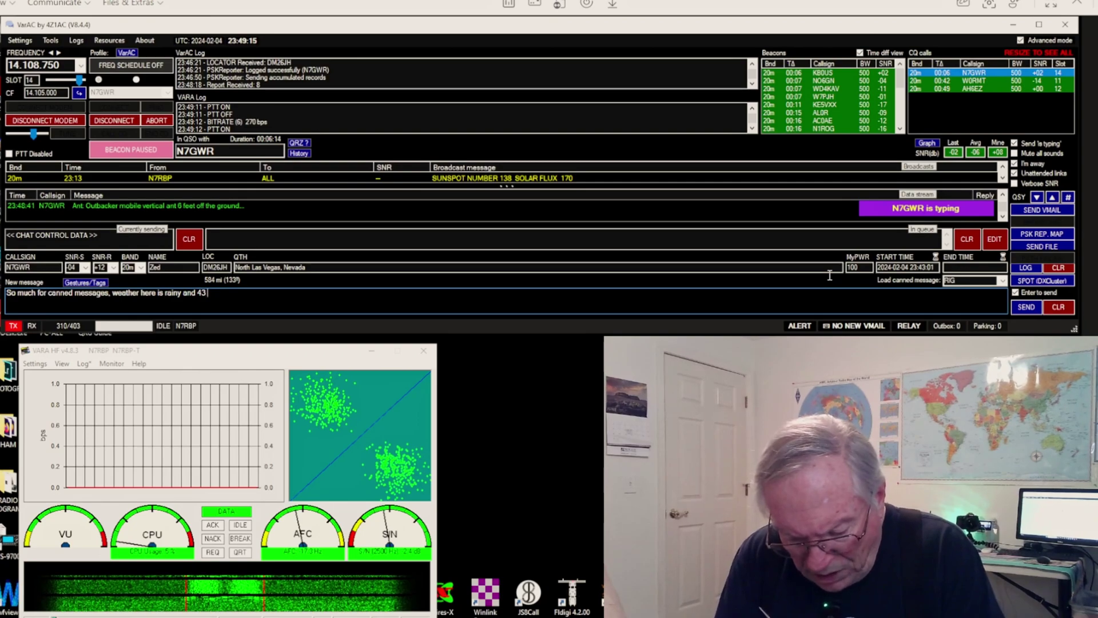
type("degrees")
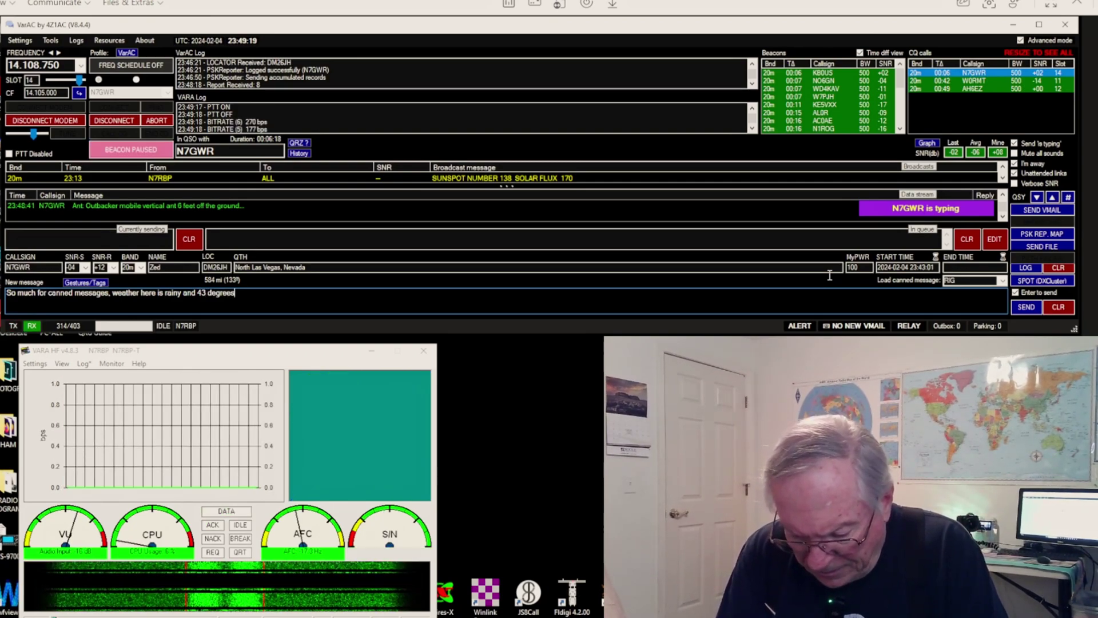
type(" bt")
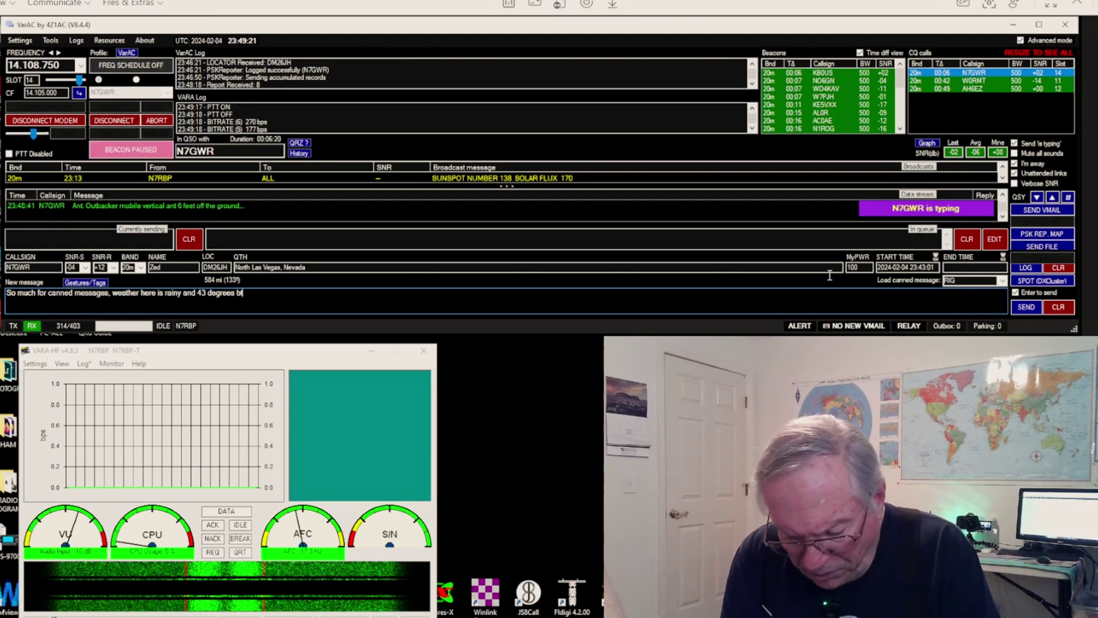
type("u")
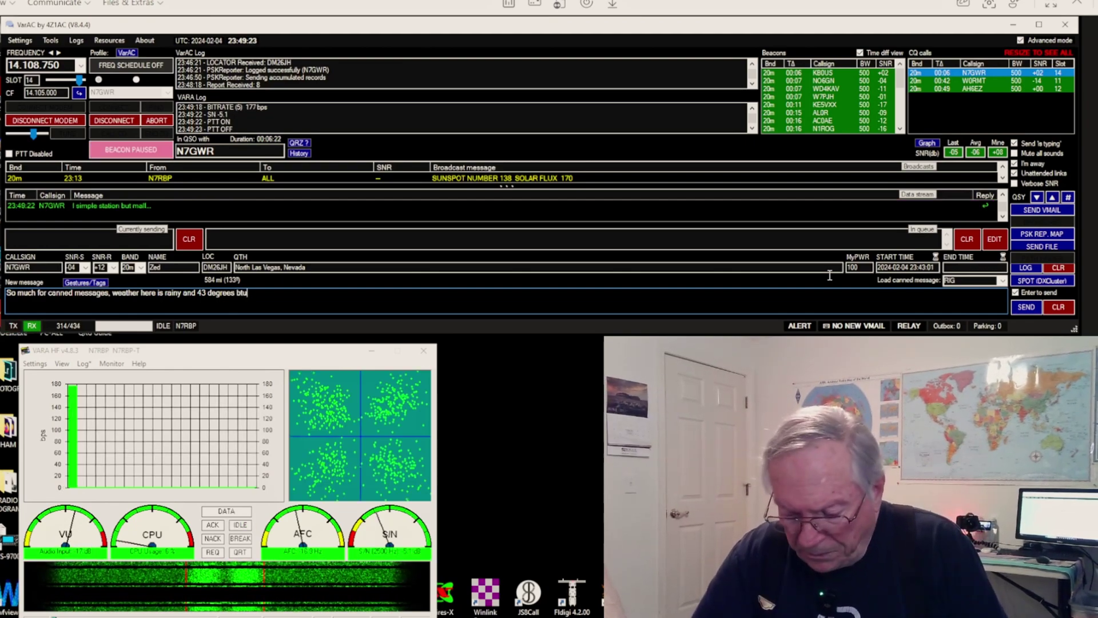
key("Return")
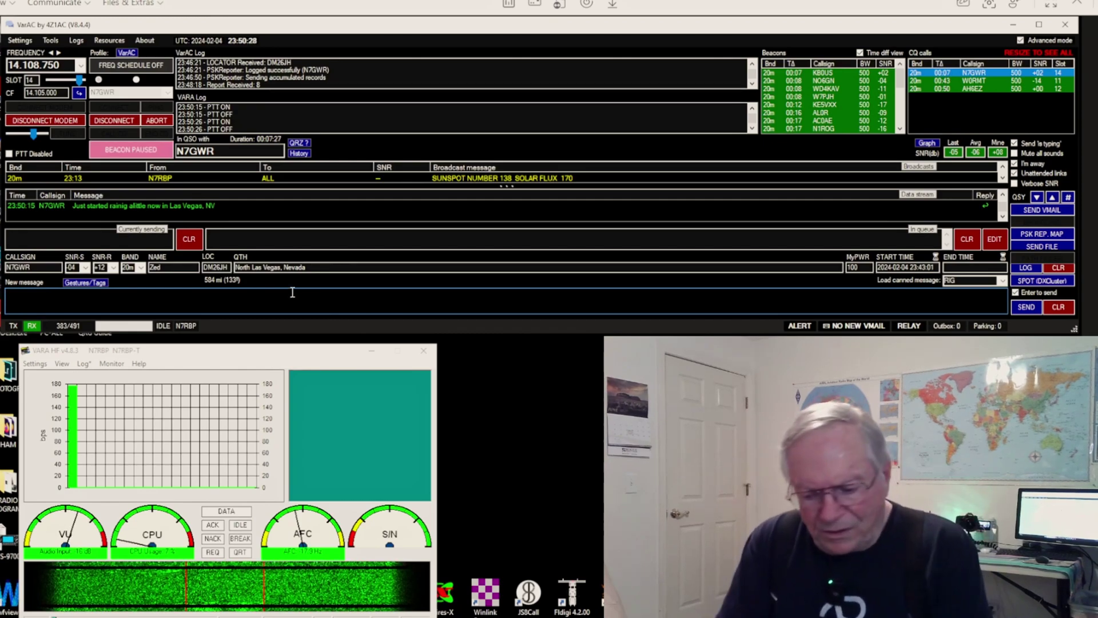
- Draft 'RRR Just upgraded to the latest version of Vara AC and Vera HF', asking about WINLINK, fixing typos
type("RRR")
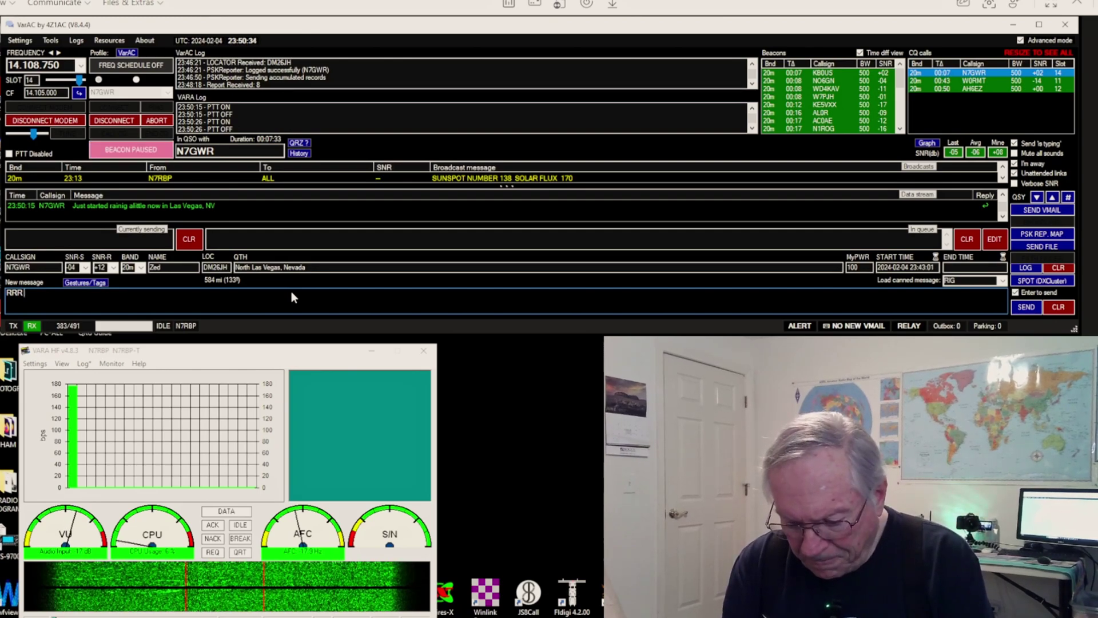
type("u")
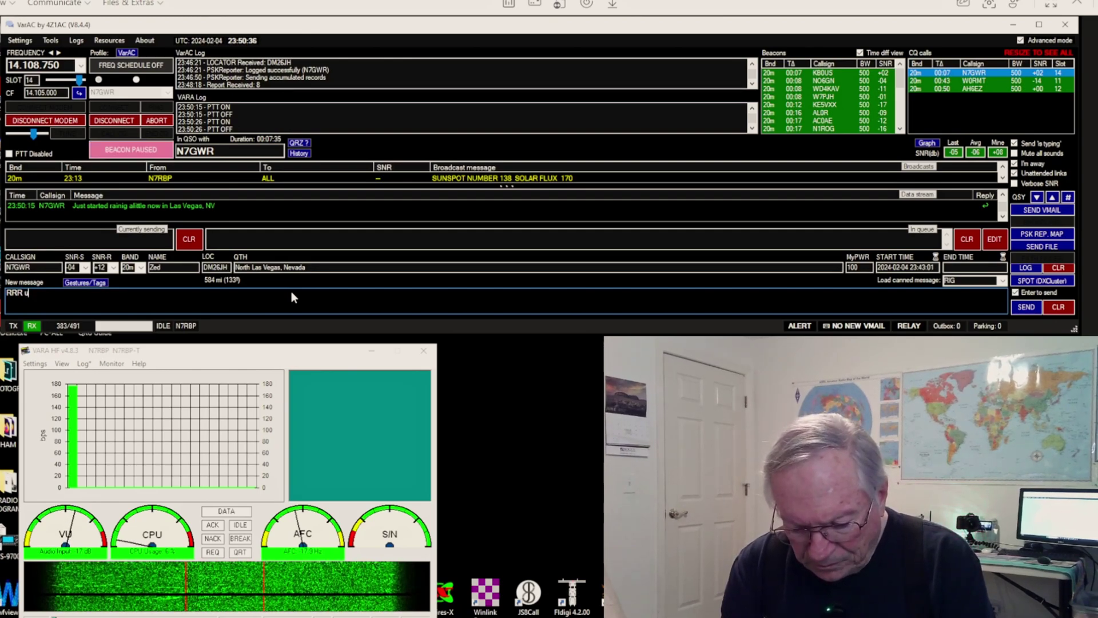
key("BackSpace")
key("BackSpace")
key("BackSpace")
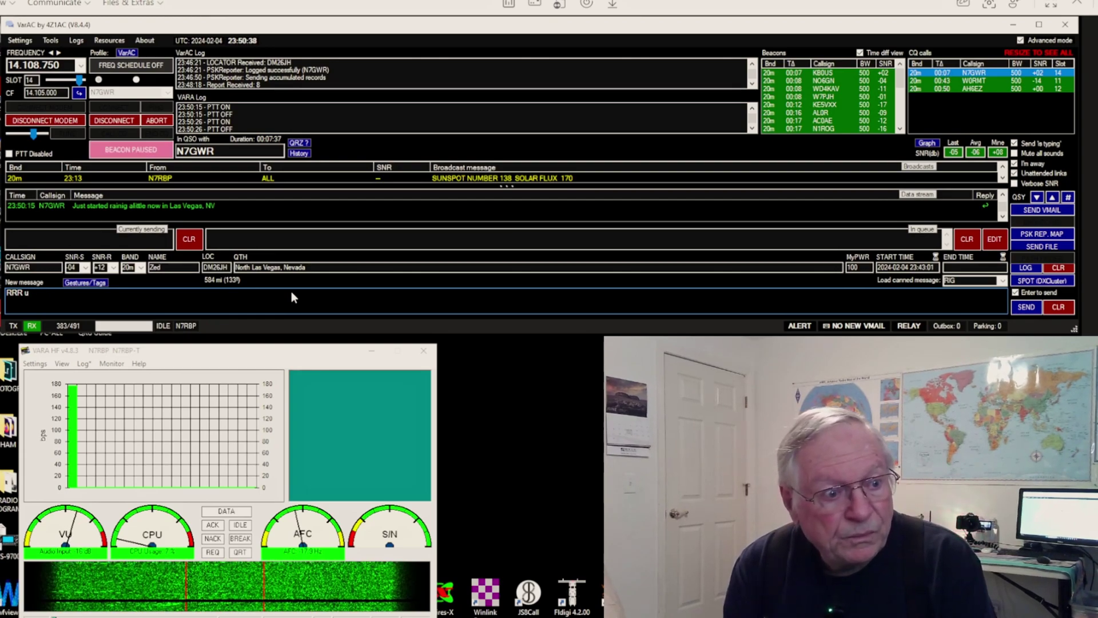
type("Jus")
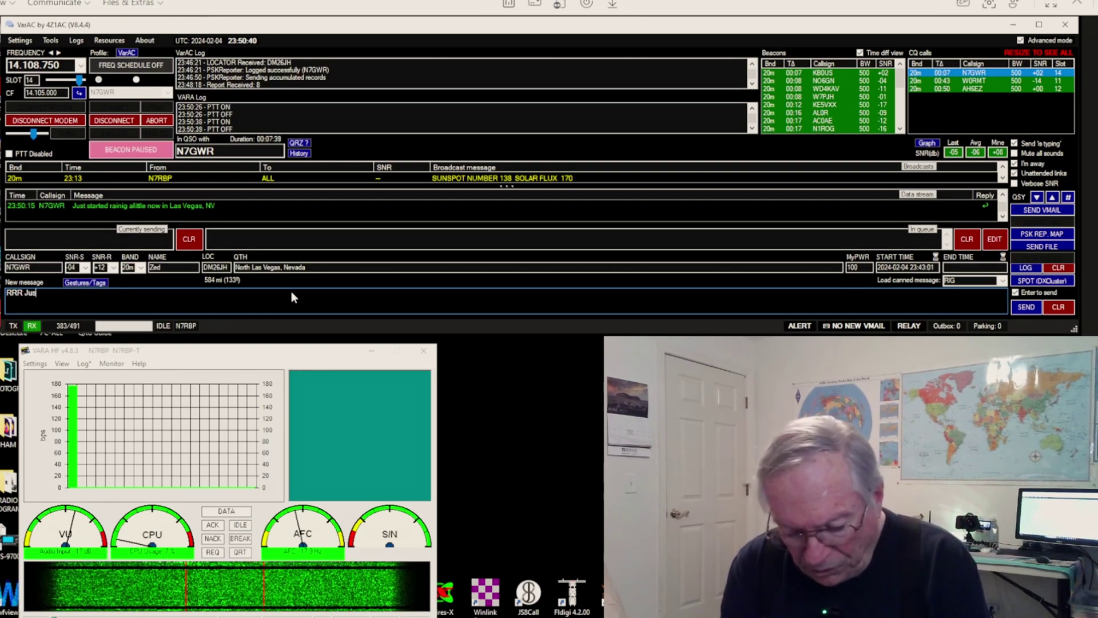
type("t up")
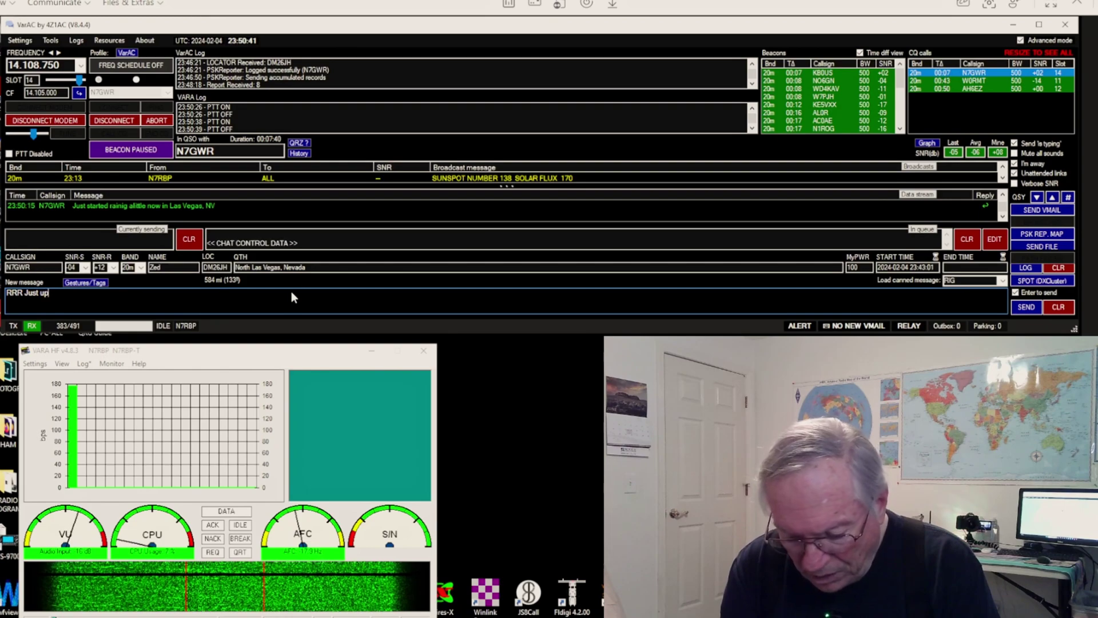
type("graded")
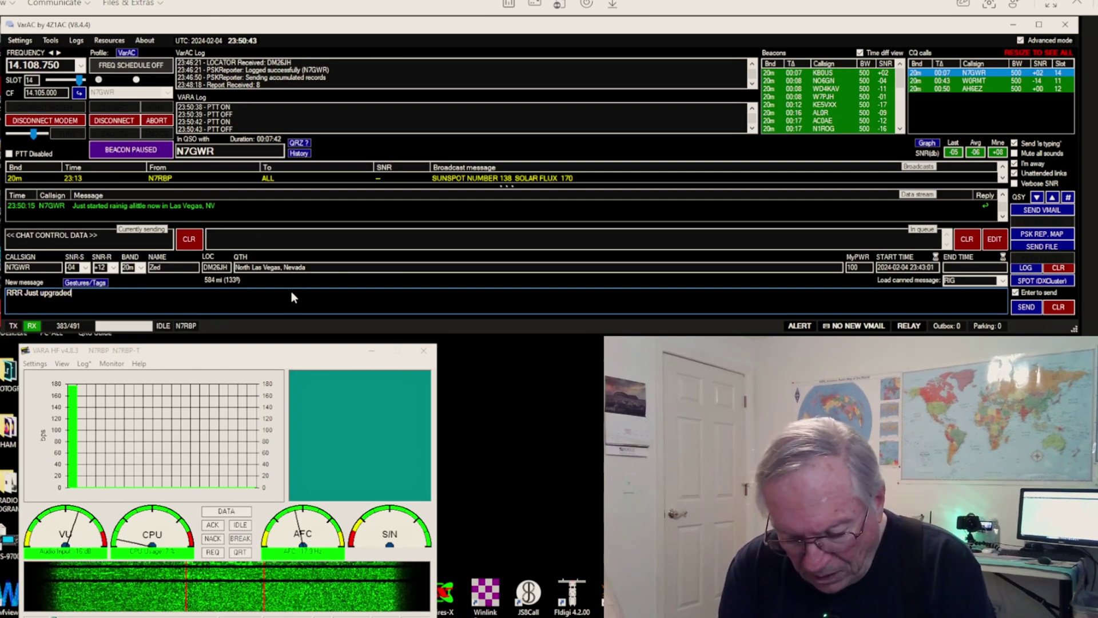
type(" to the l")
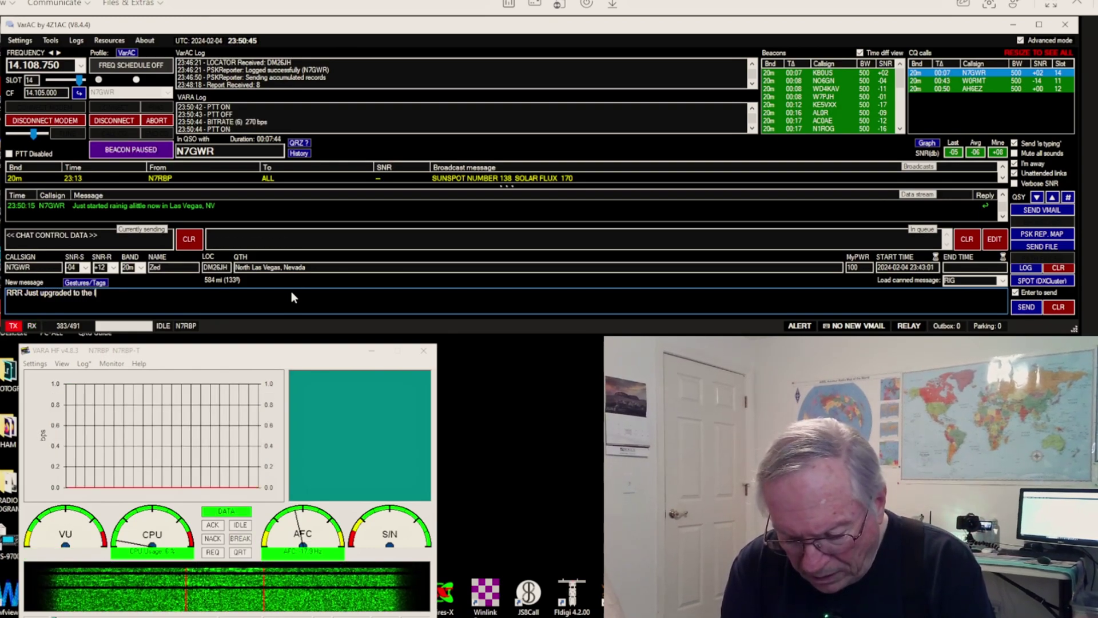
type("atest v")
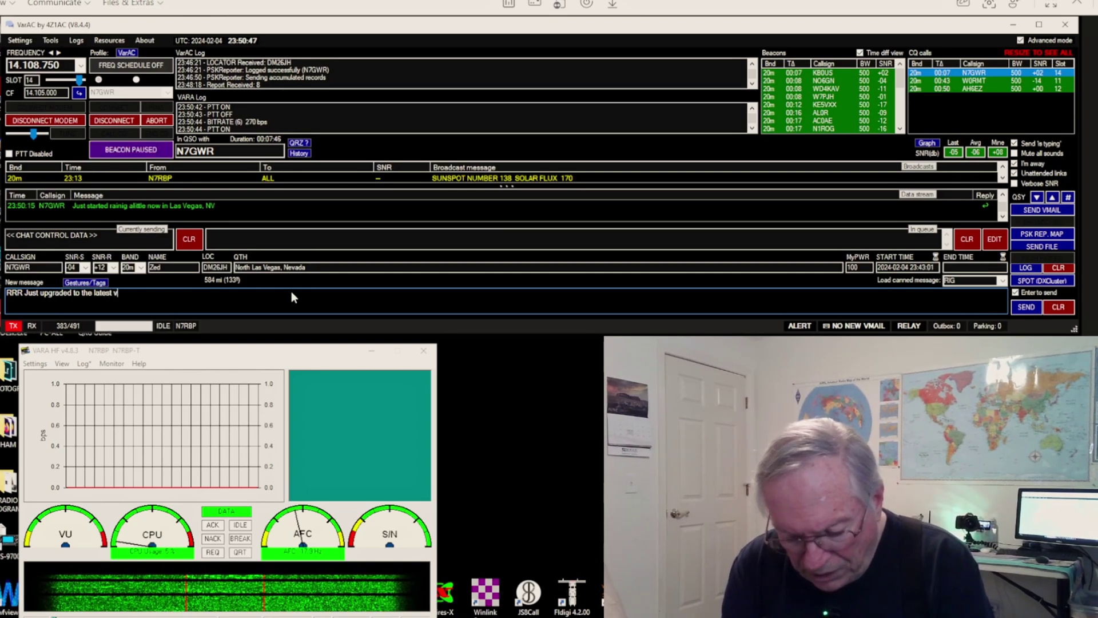
type("ersion of ")
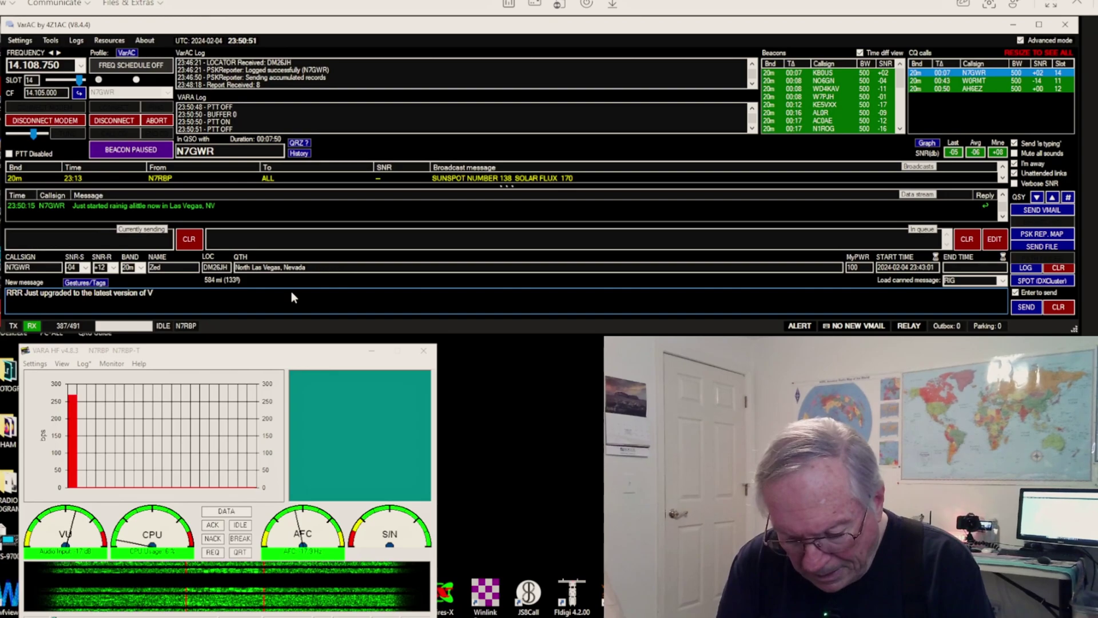
type("Vara")
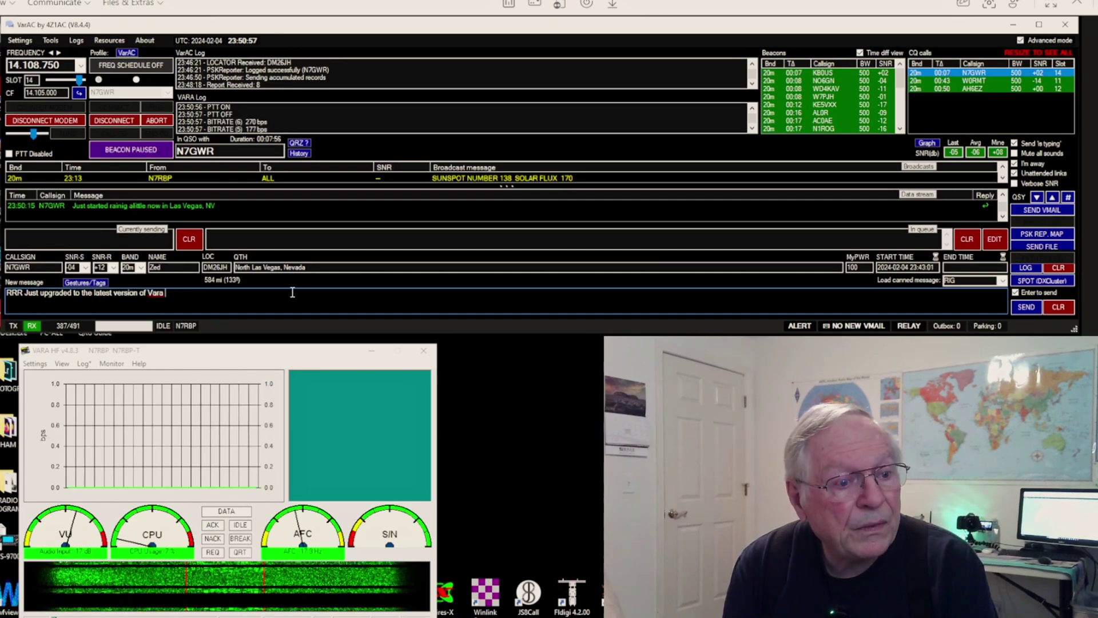
key("BackSpace")
key("BackSpace")
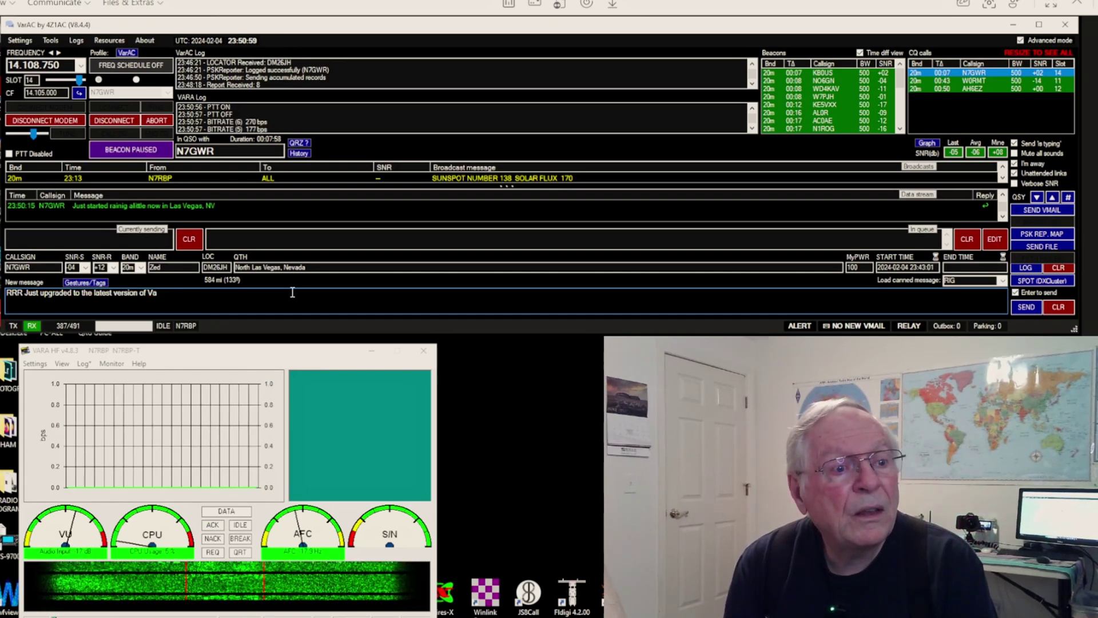
type("ra ")
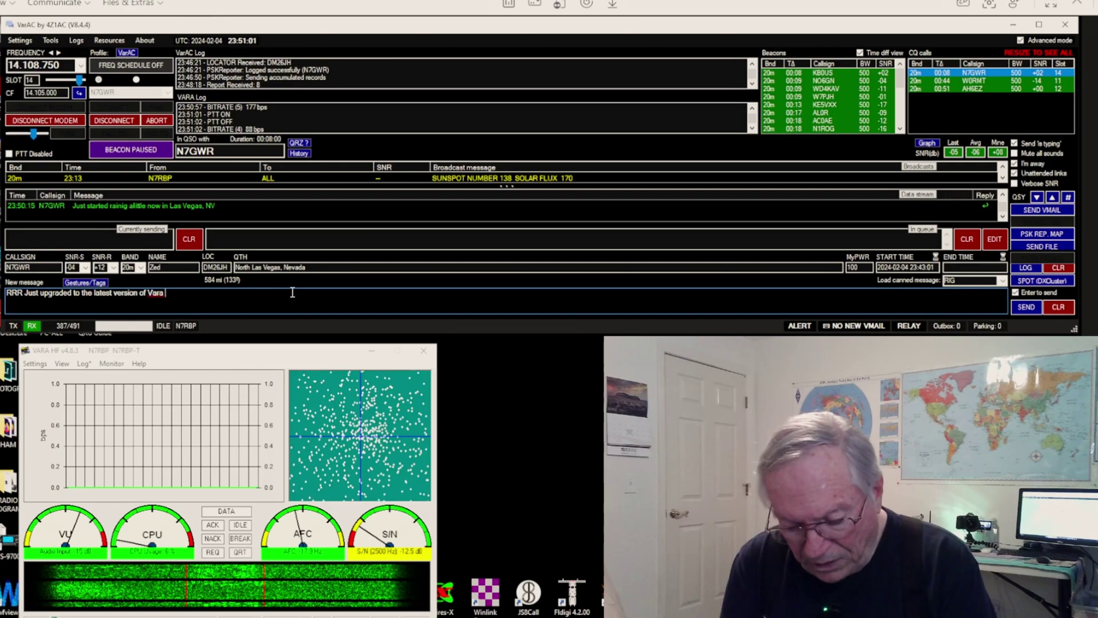
type("AC and ")
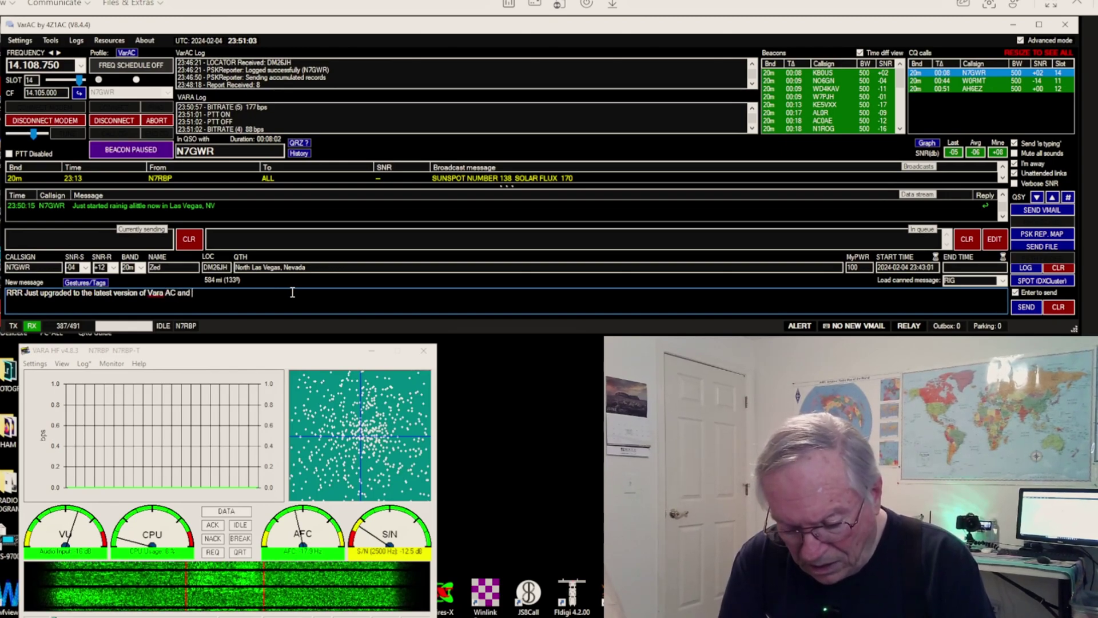
type("Vera HF")
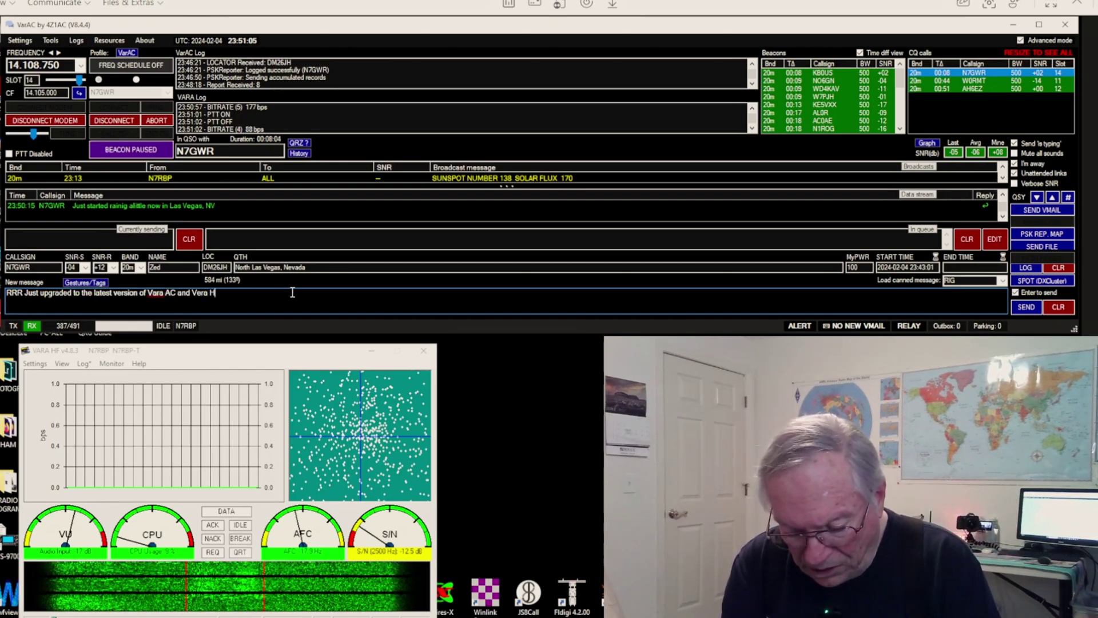
type(". ")
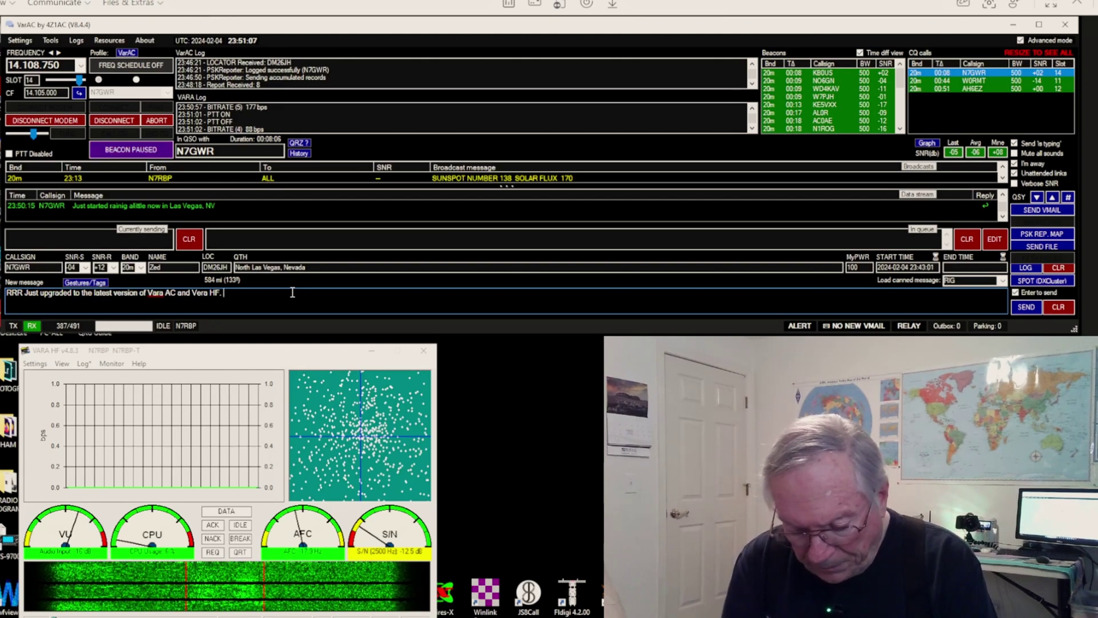
type("Do you do")
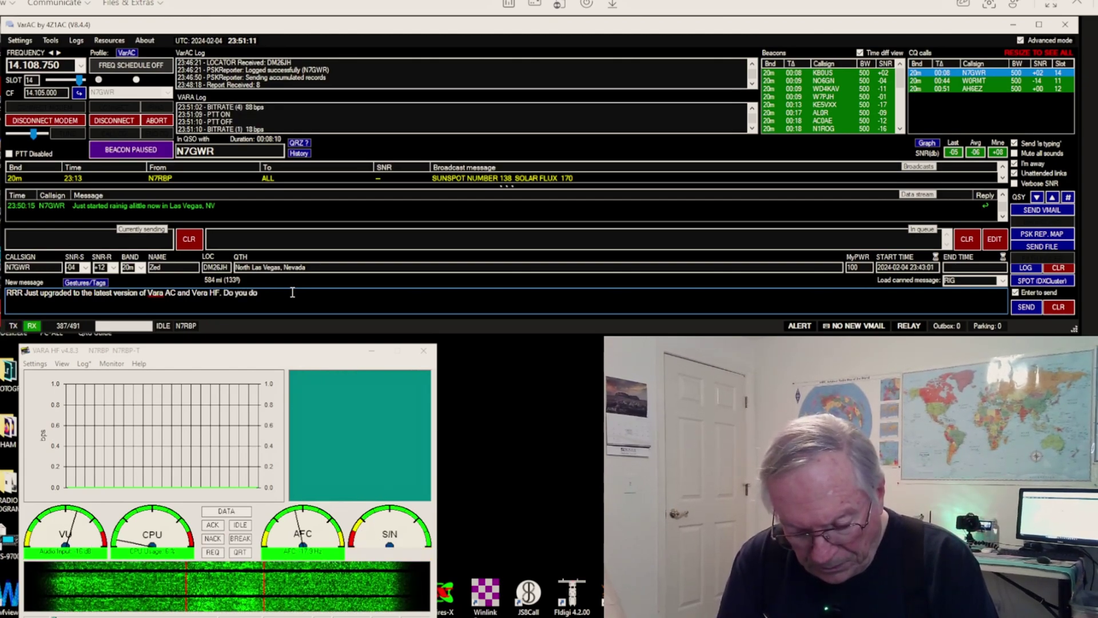
type(" WINLIN")
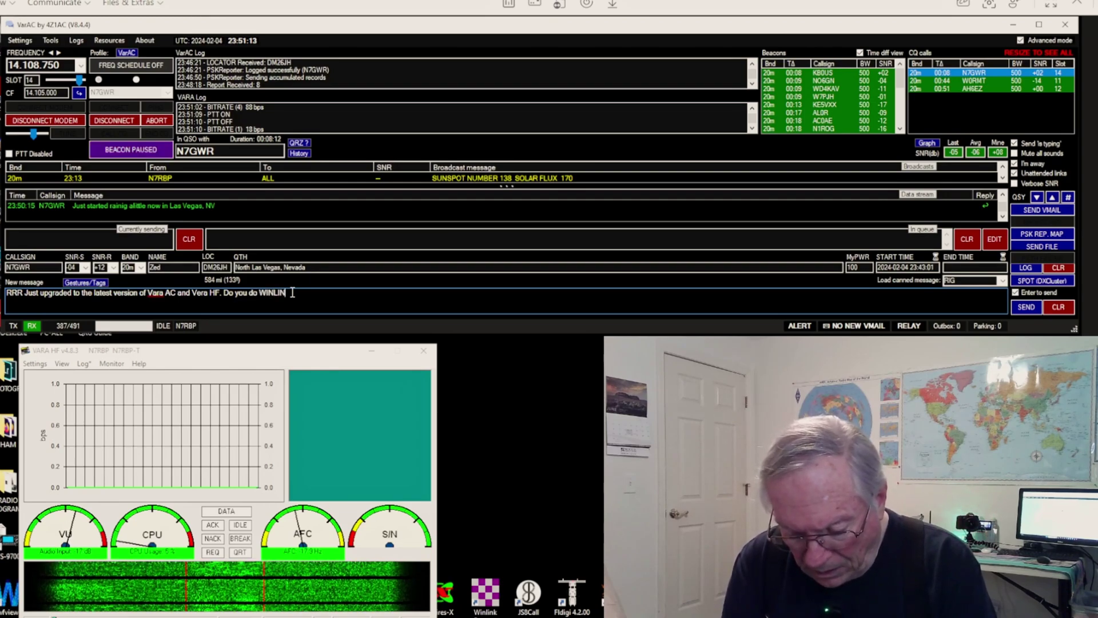
type("K")
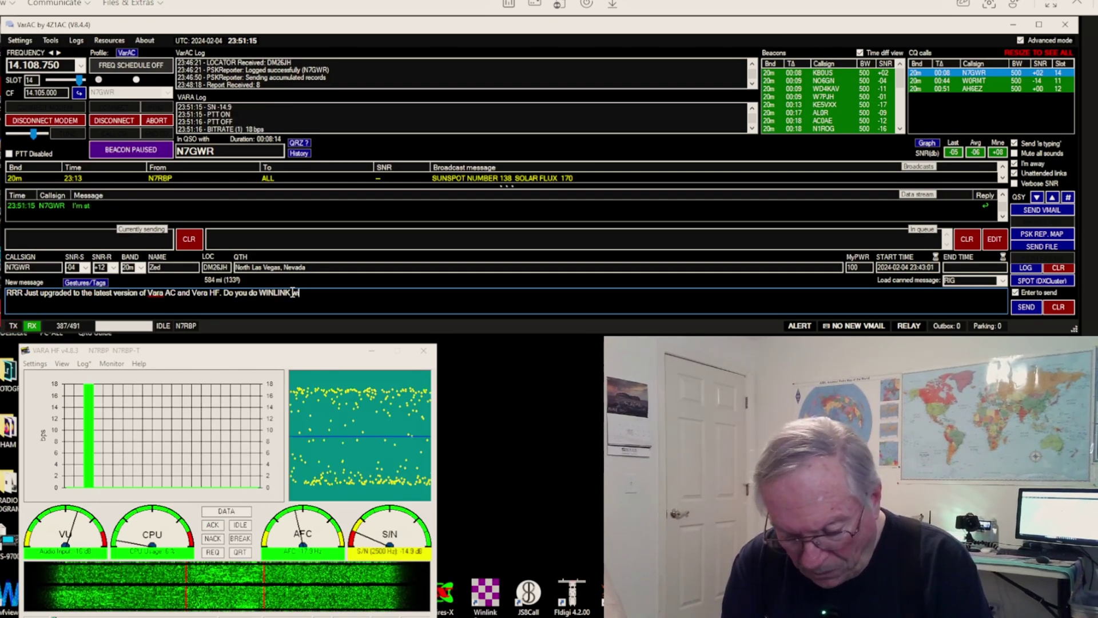
type(" with Va")
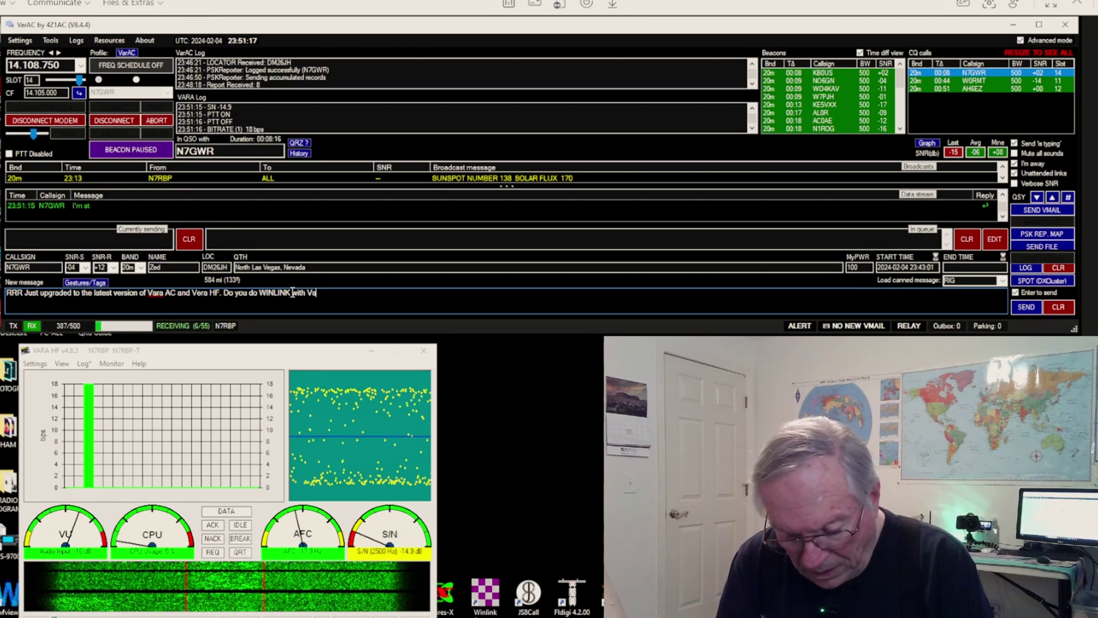
type("ra HF")
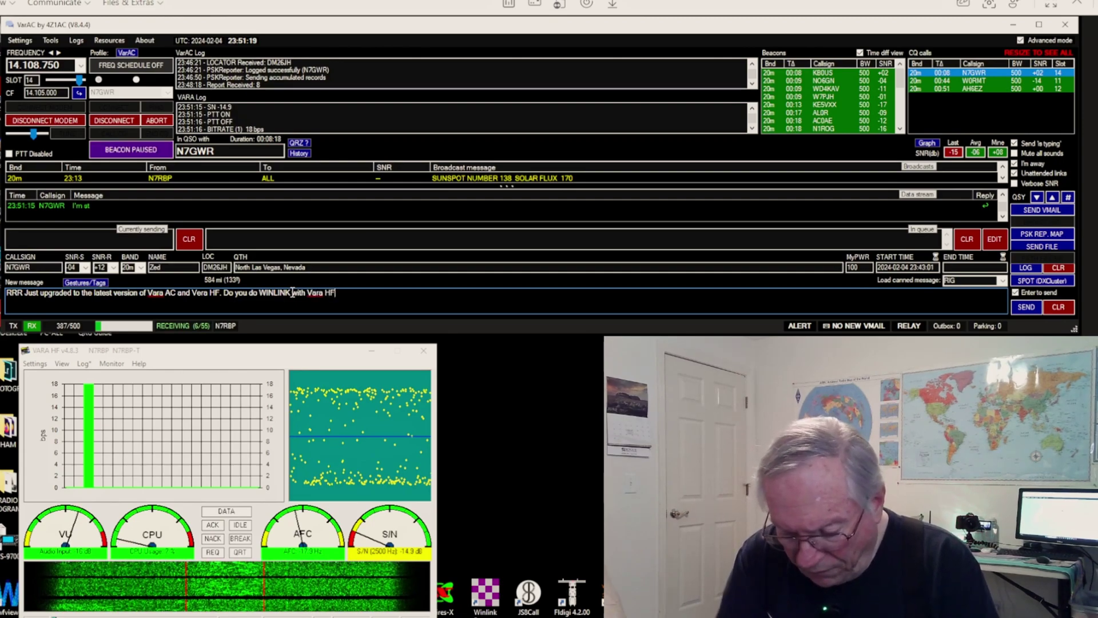
- Send the drafted Vara upgrade reply ending 'Do you do WINLINK with Vara HF'
key("Return")
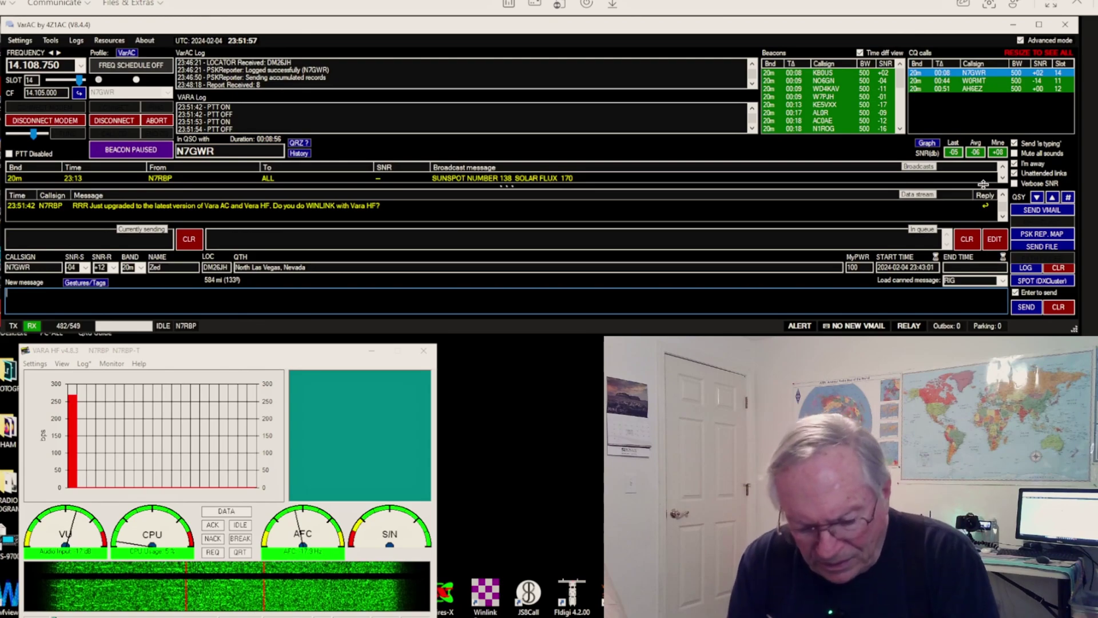
- Type the reply 'VARA has allowed incredable speeds now on HF!!' in the New message box
type("V")
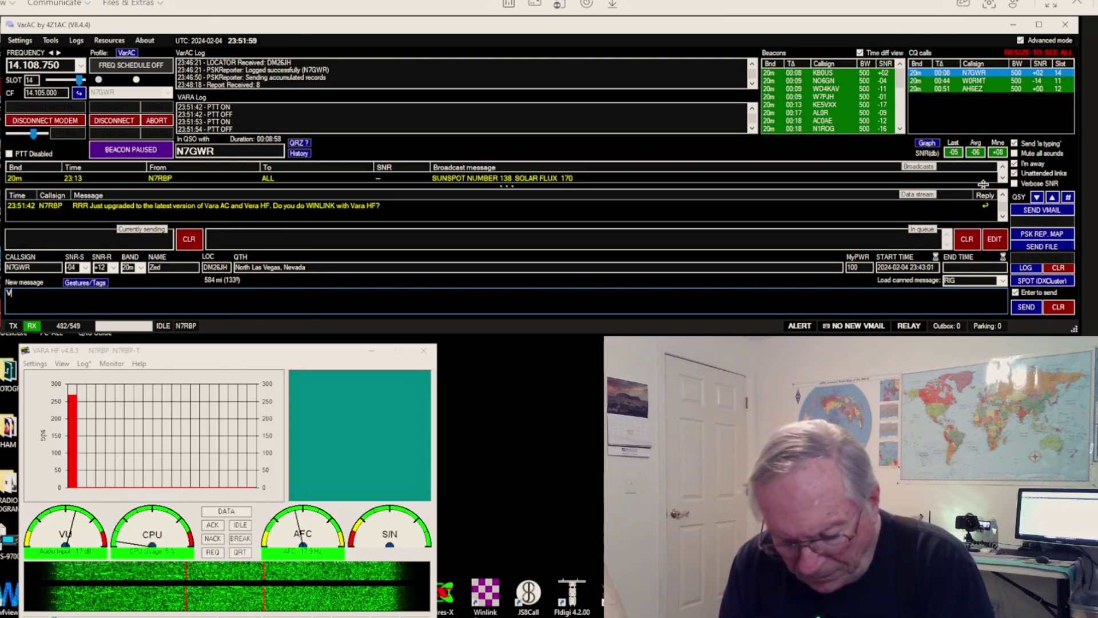
type("A H")
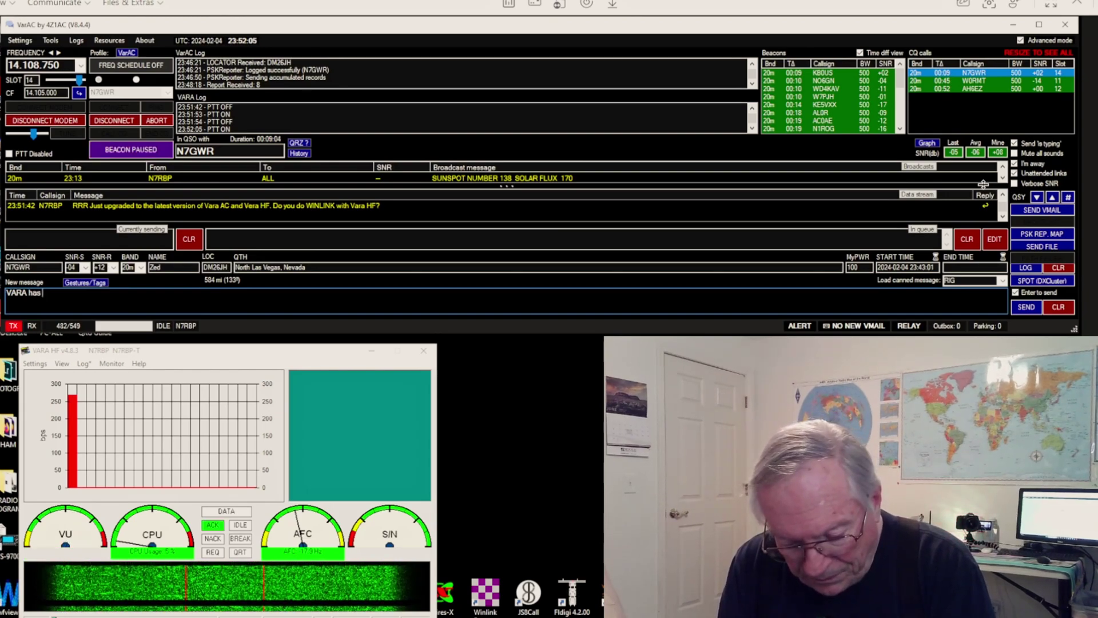
type(" allow")
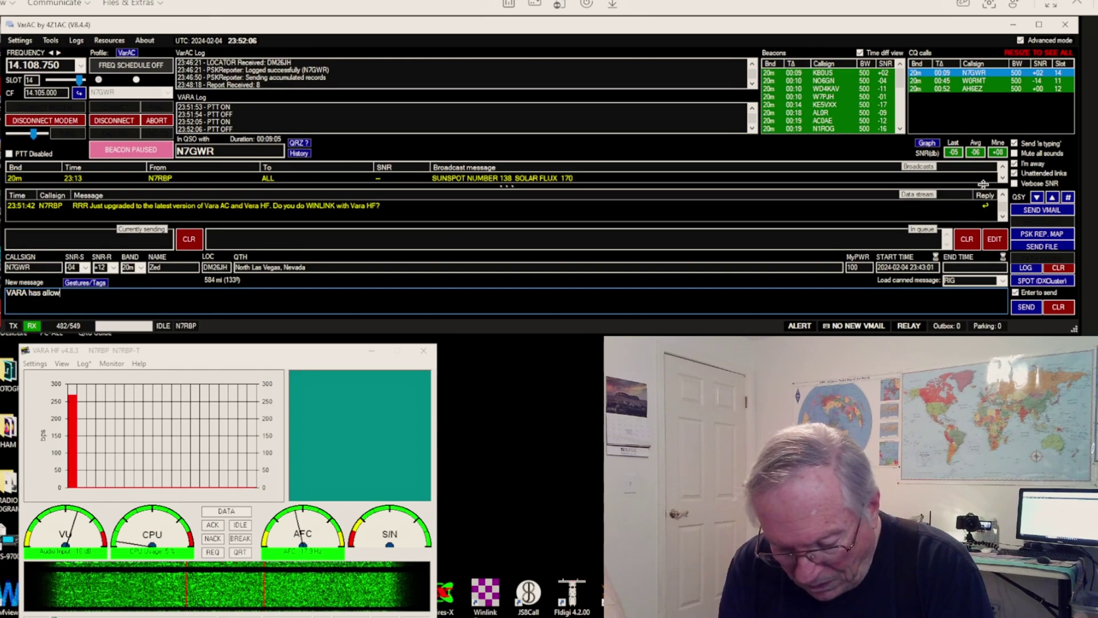
type("ed")
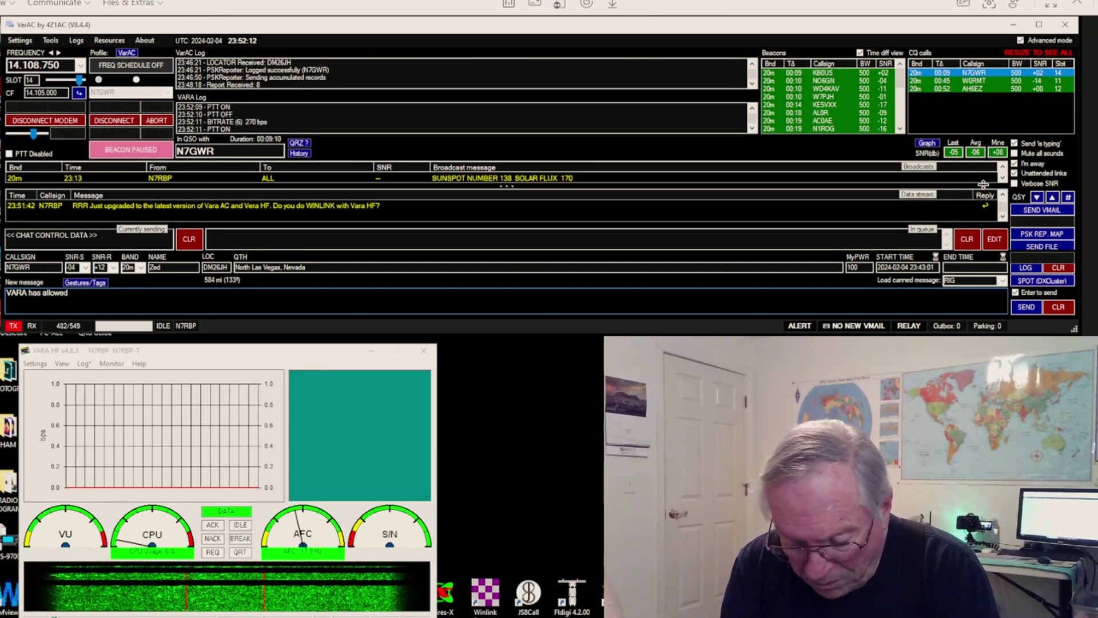
type(" creda")
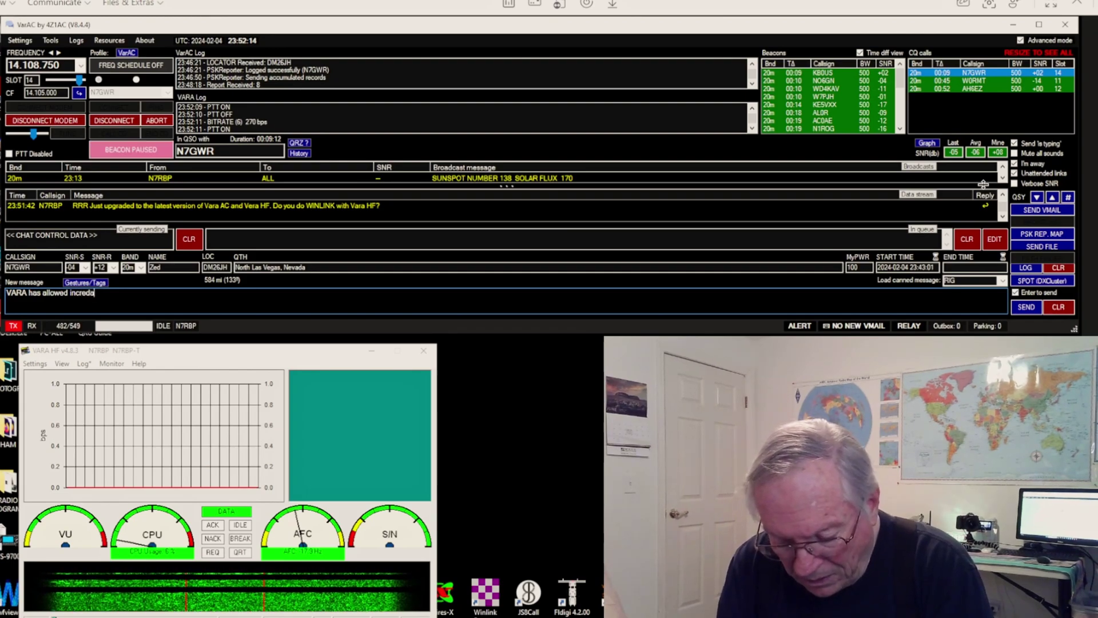
type("ble spee")
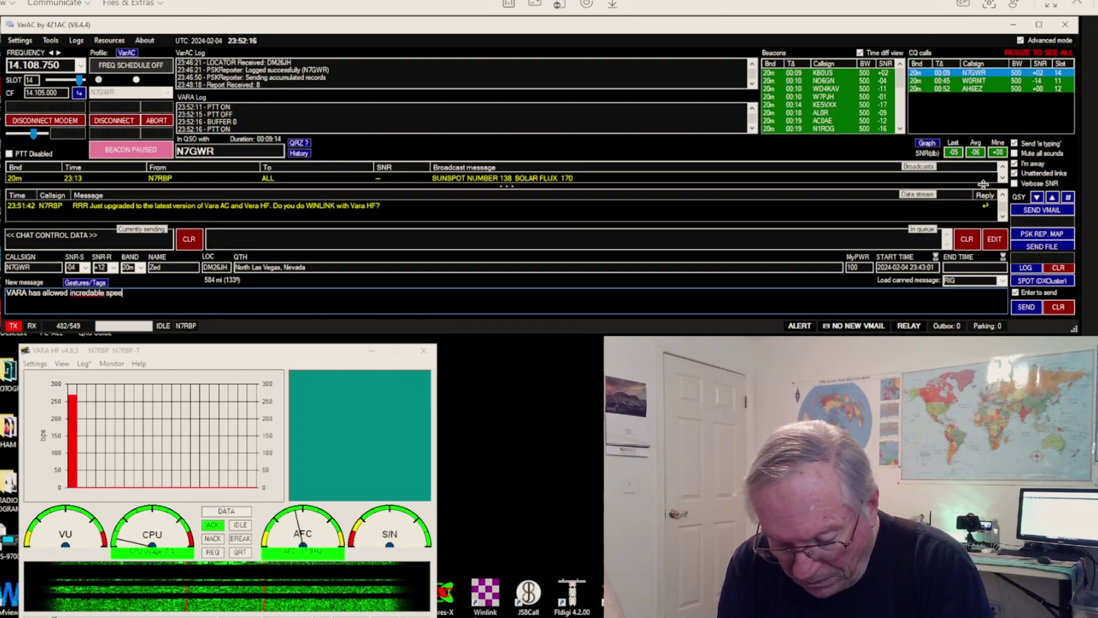
type("ds n")
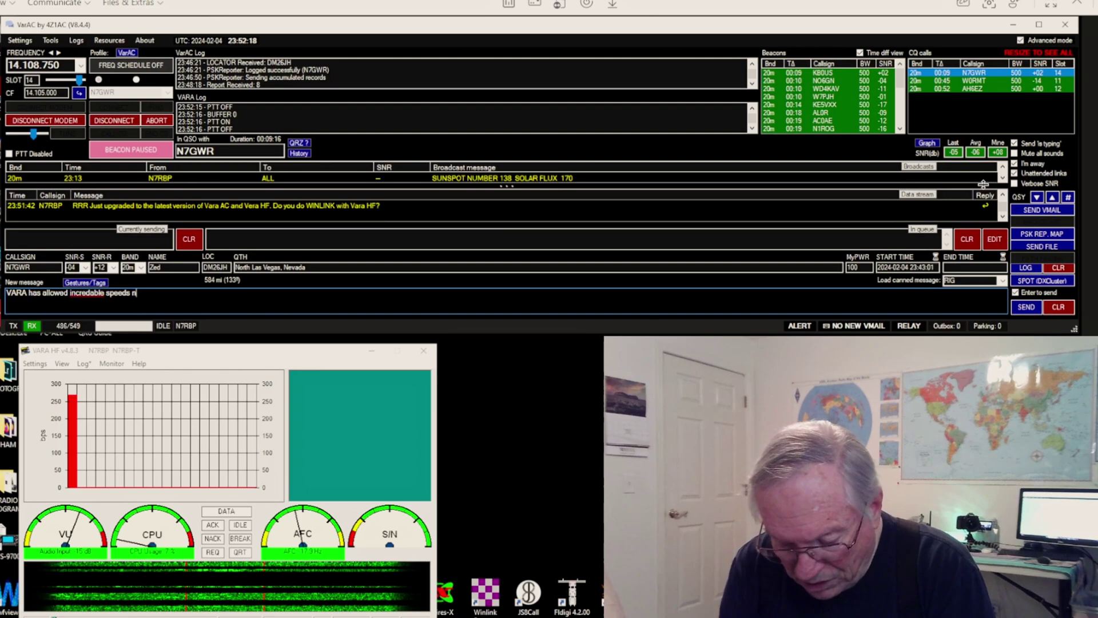
type("ow on HF!!")
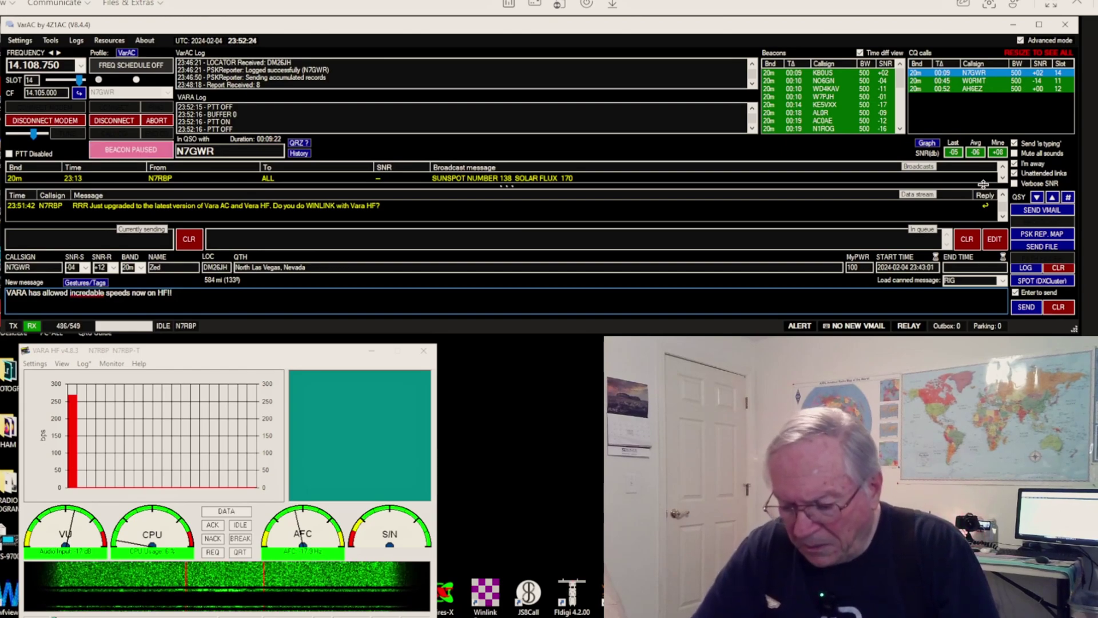
key("Return")
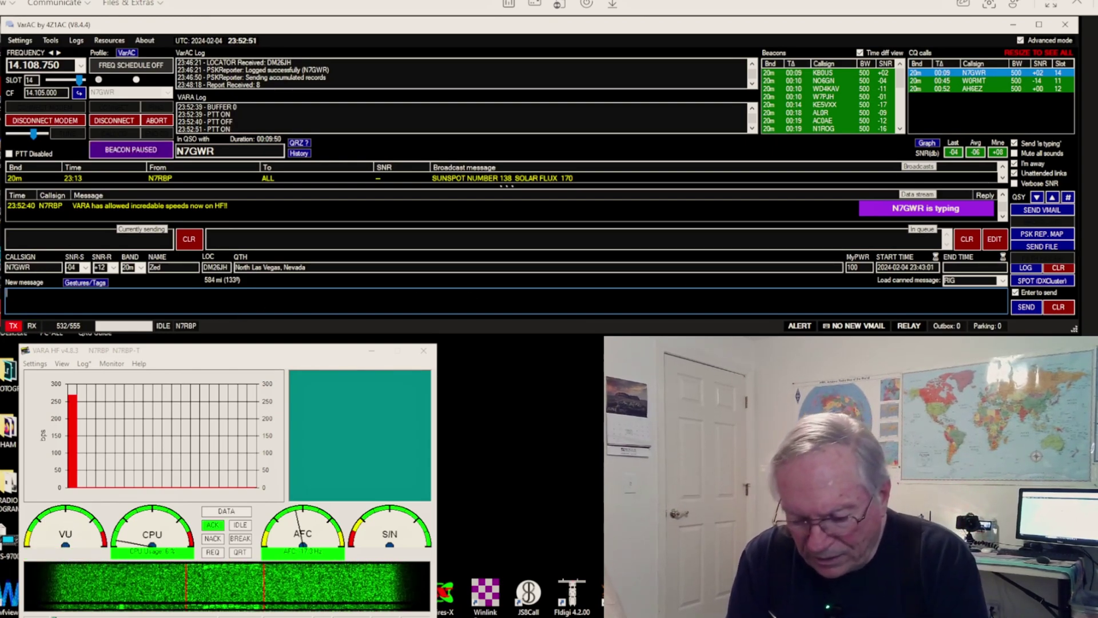
- Send the follow-up remark 'That is, when the conditions are good.' in the chat
type("That")
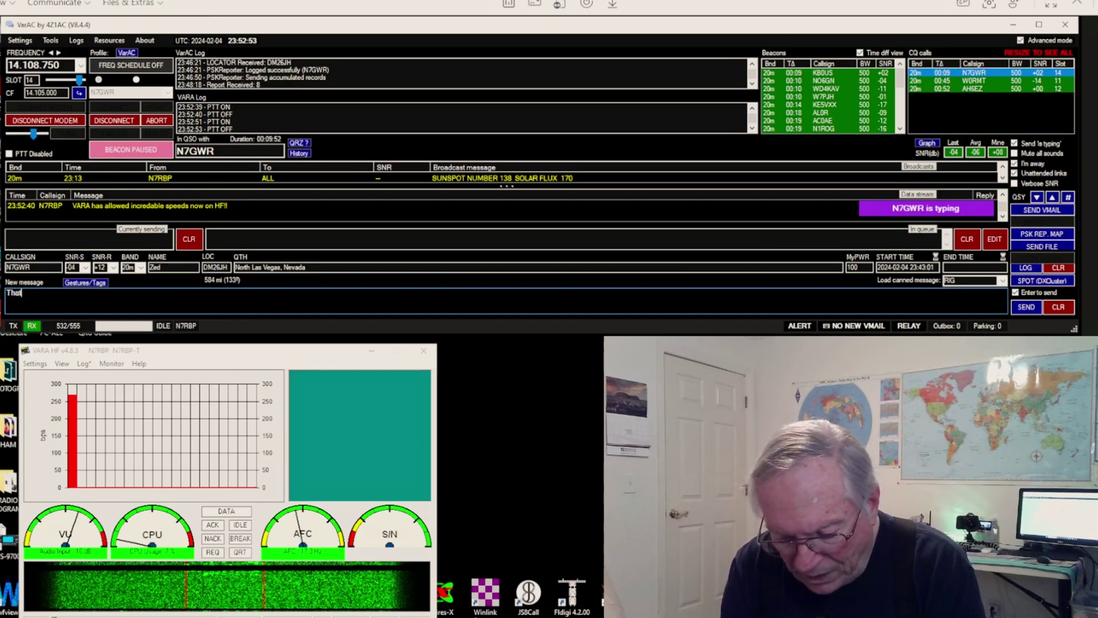
type(" is, when")
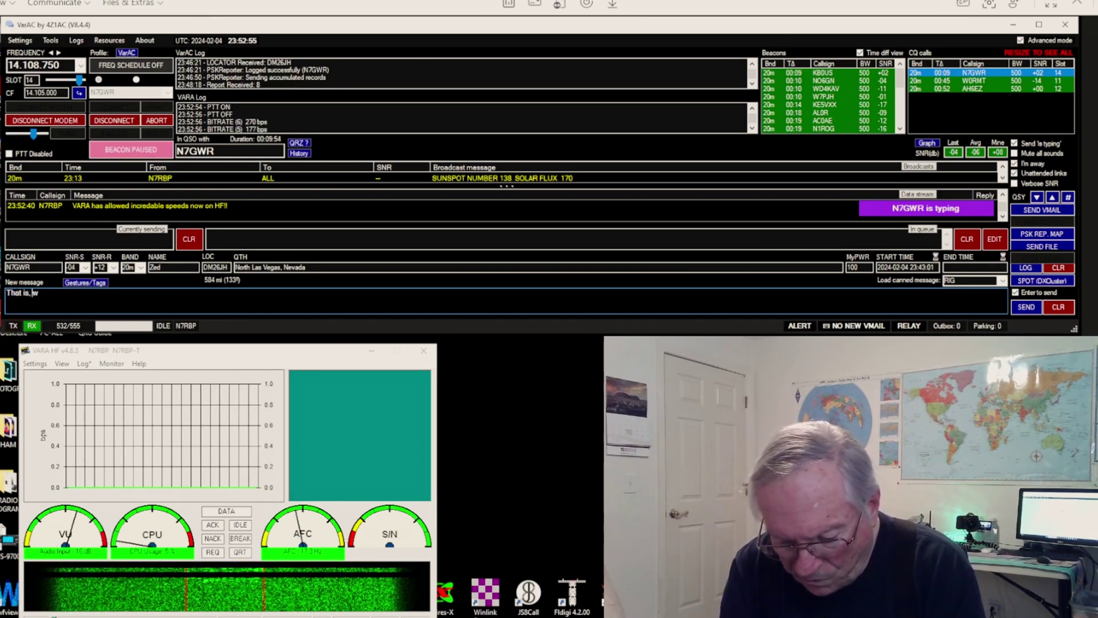
type(" the ")
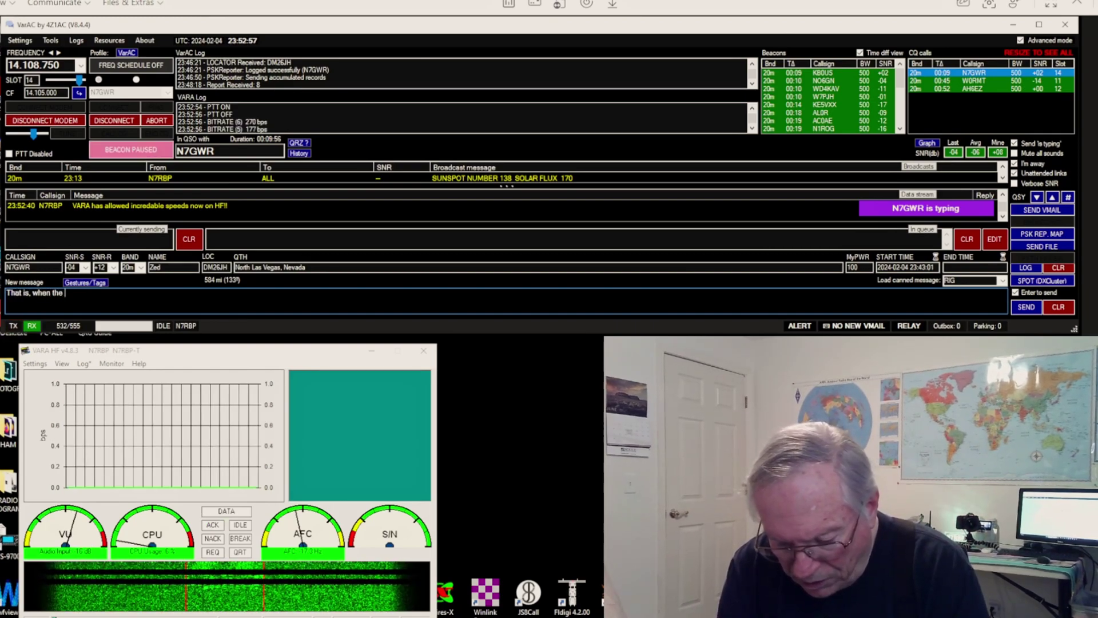
type("condi")
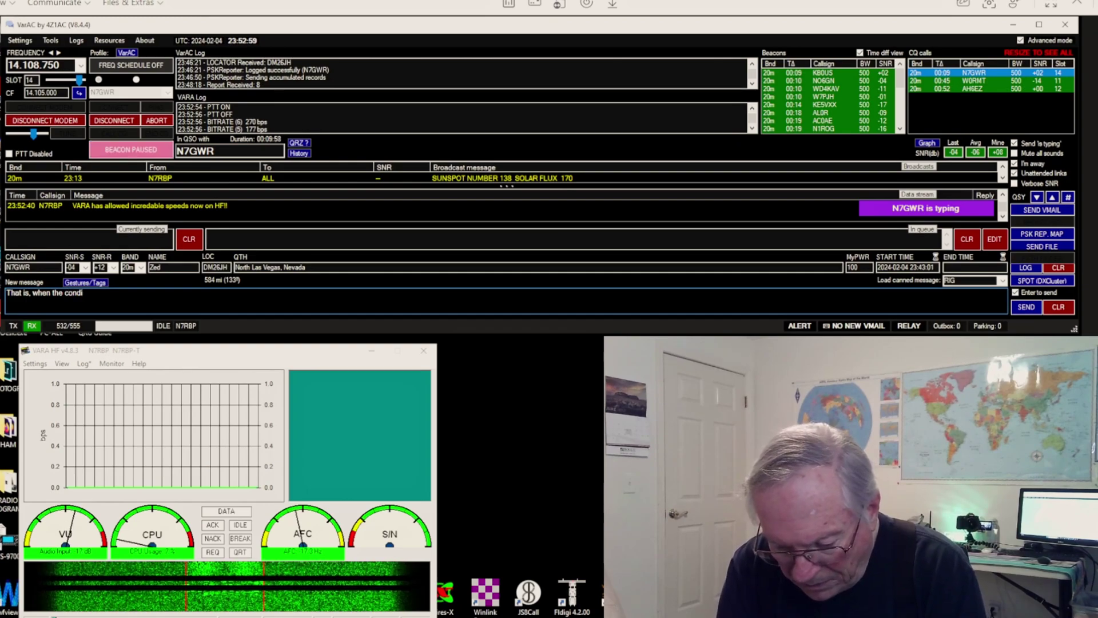
type("tions are")
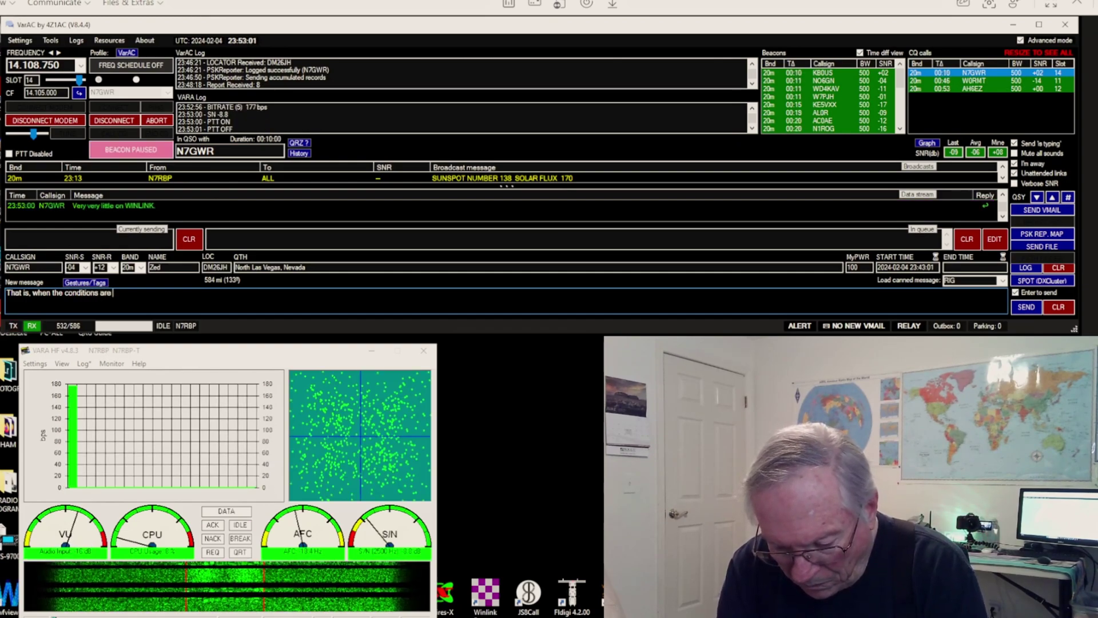
type(" good.")
key("Return")
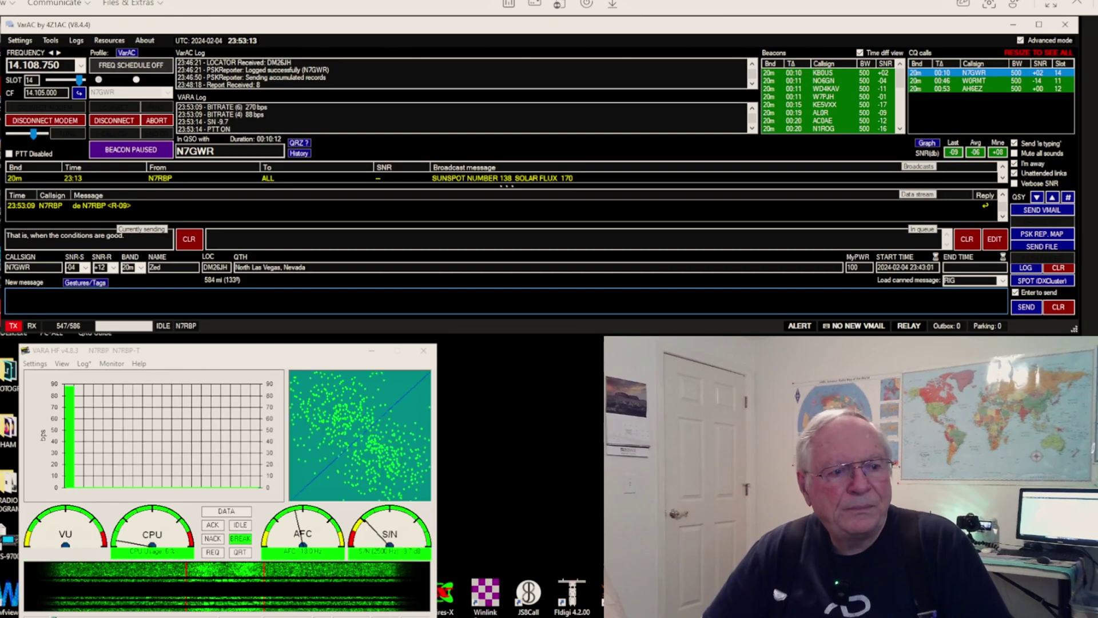
- Send the wrap-up reply: this is a short test-recording QSO, hope to meet again, 8.4.4 is current
type("RRR")
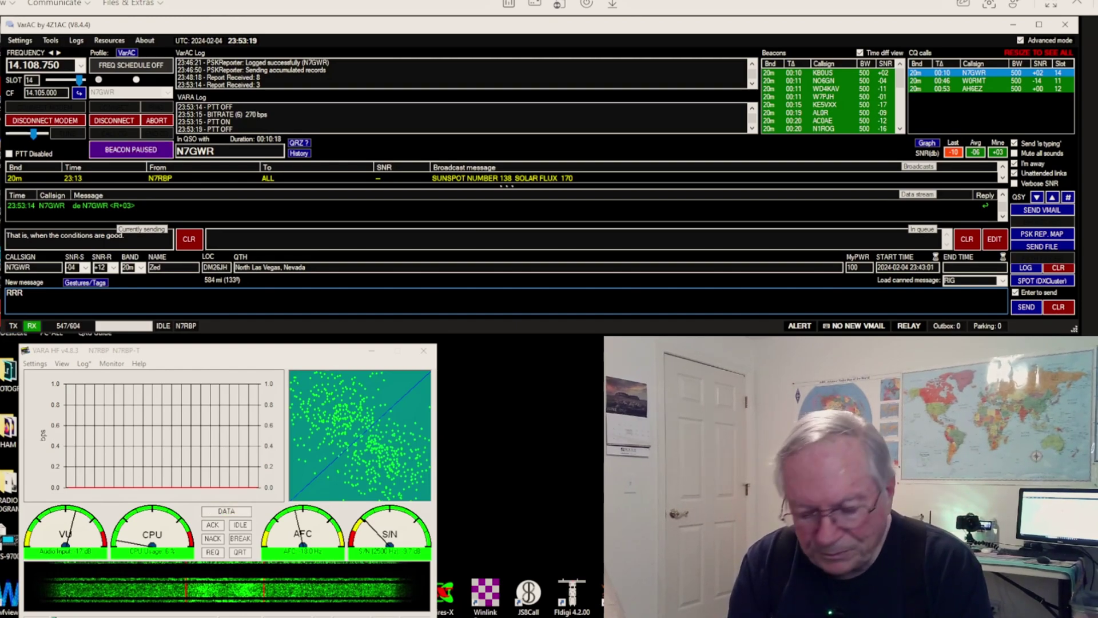
type(" dk")
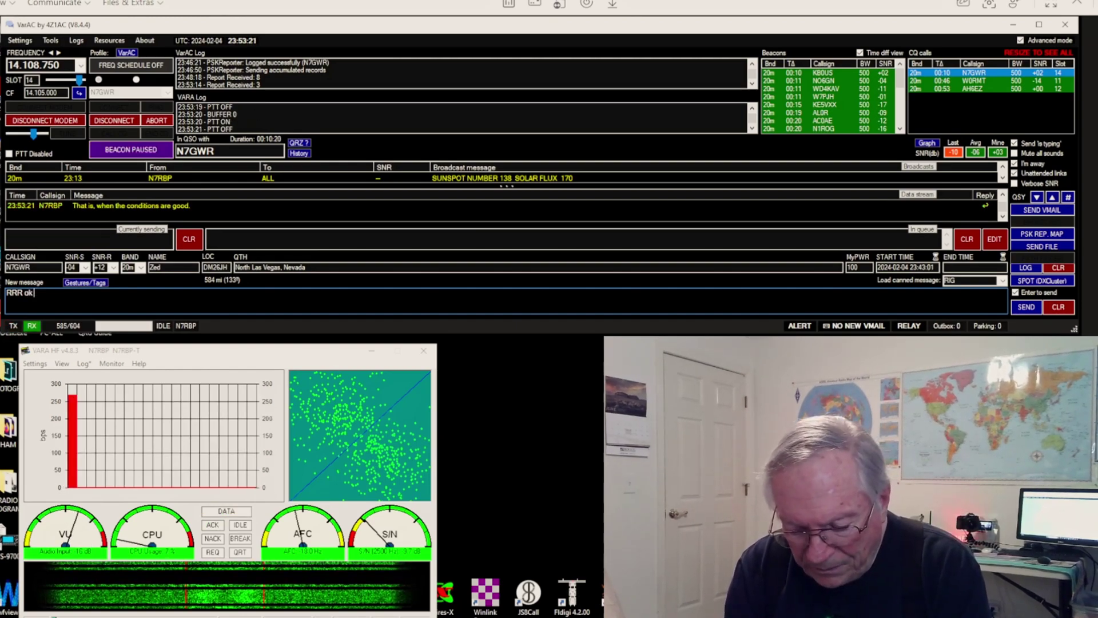
type(" then wi")
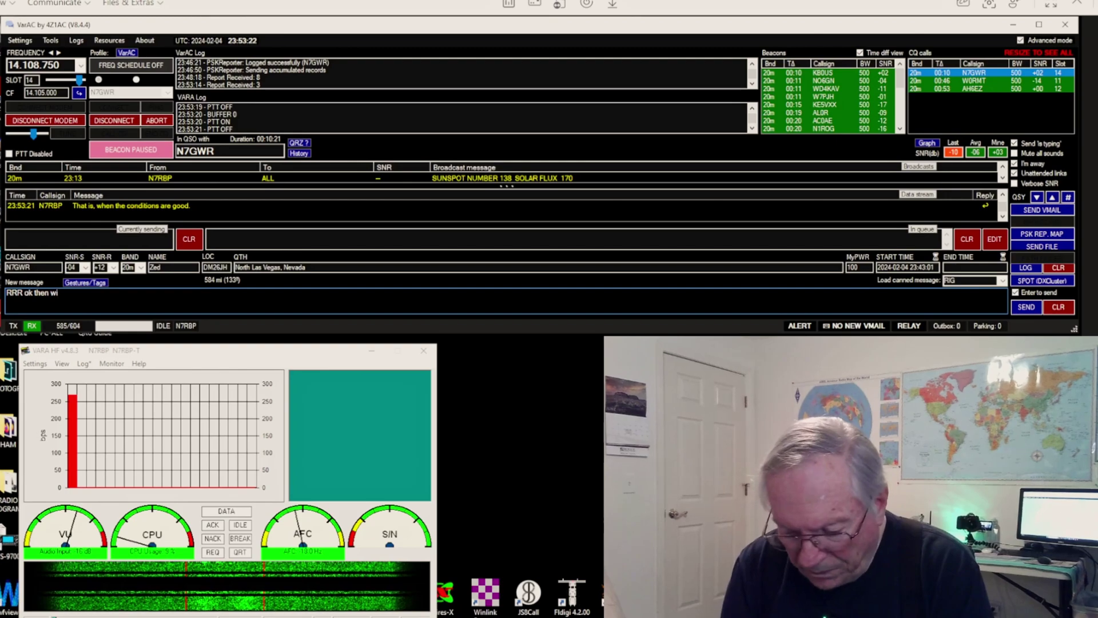
key("BackSpace")
type("ell ")
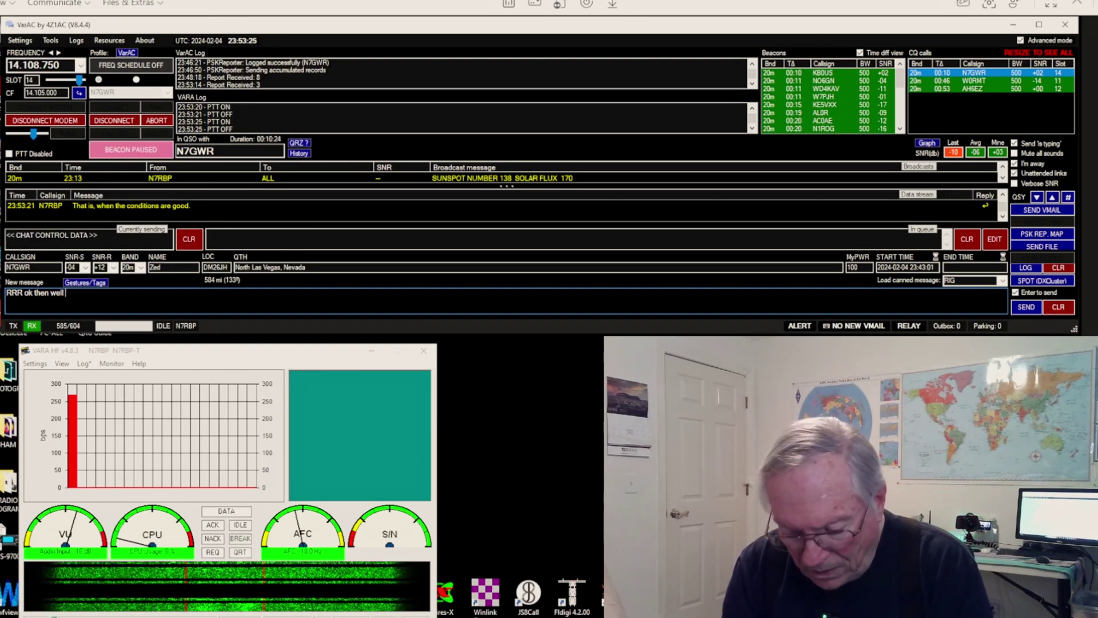
type("I")
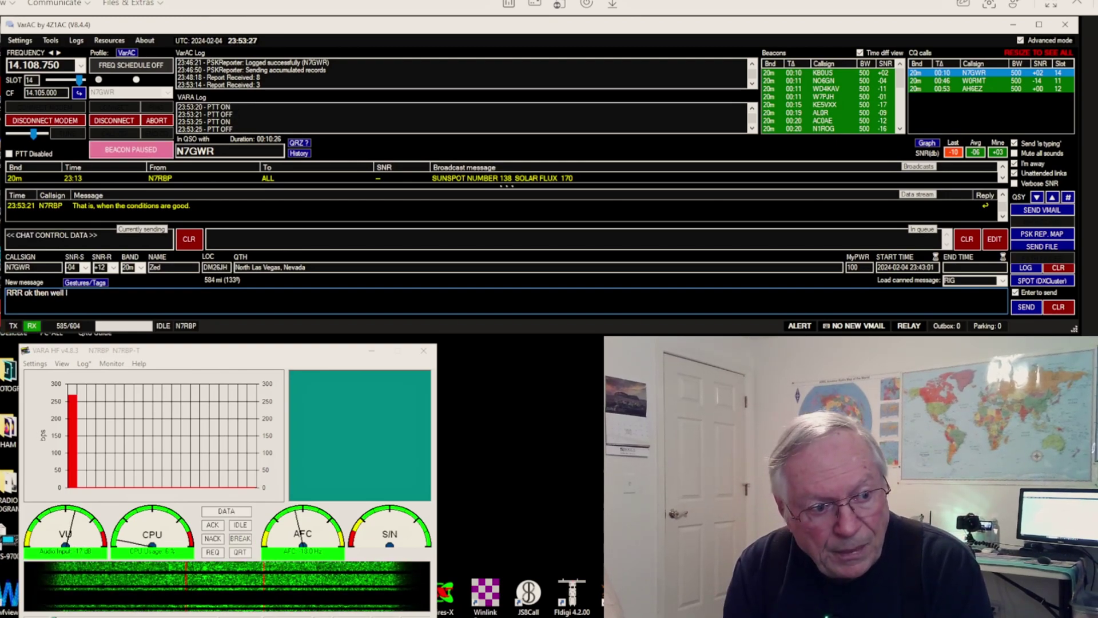
type(" am")
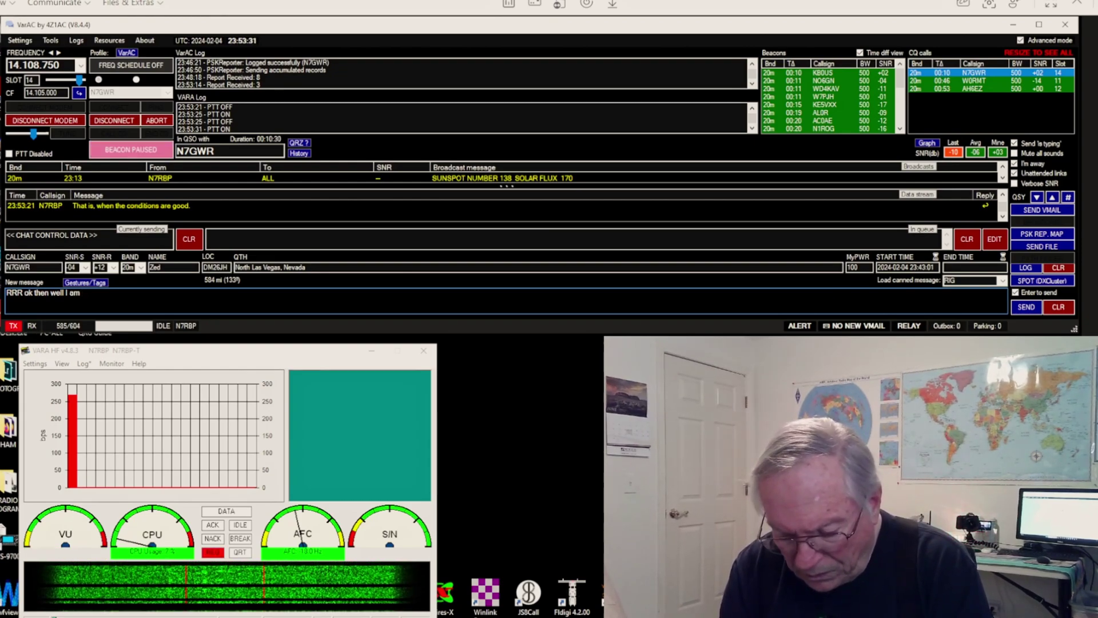
type(" doing a te")
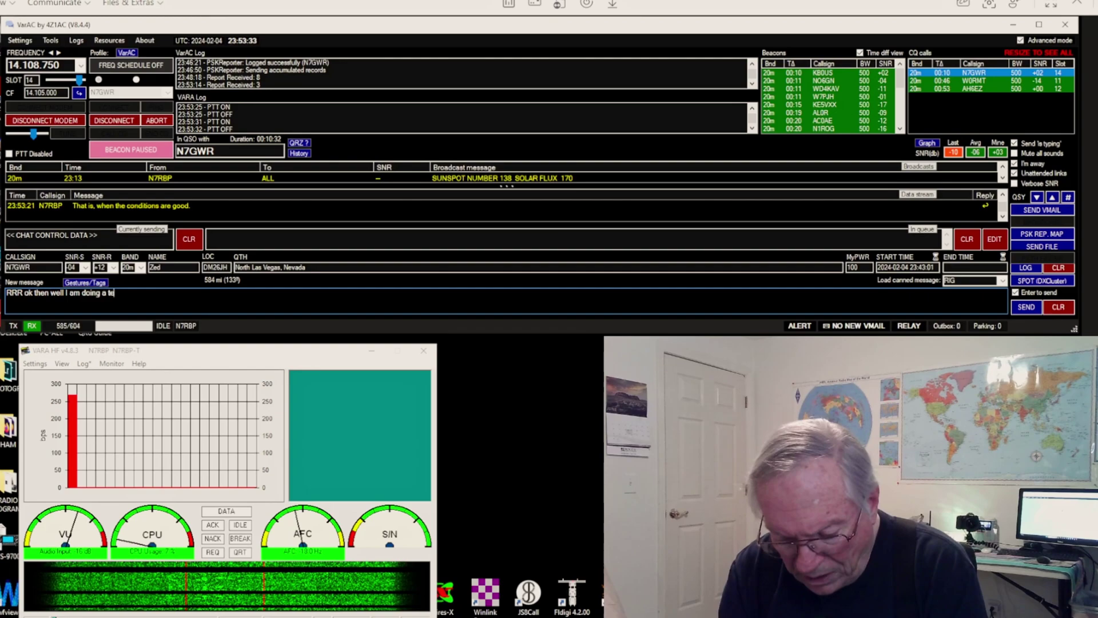
type("st rec")
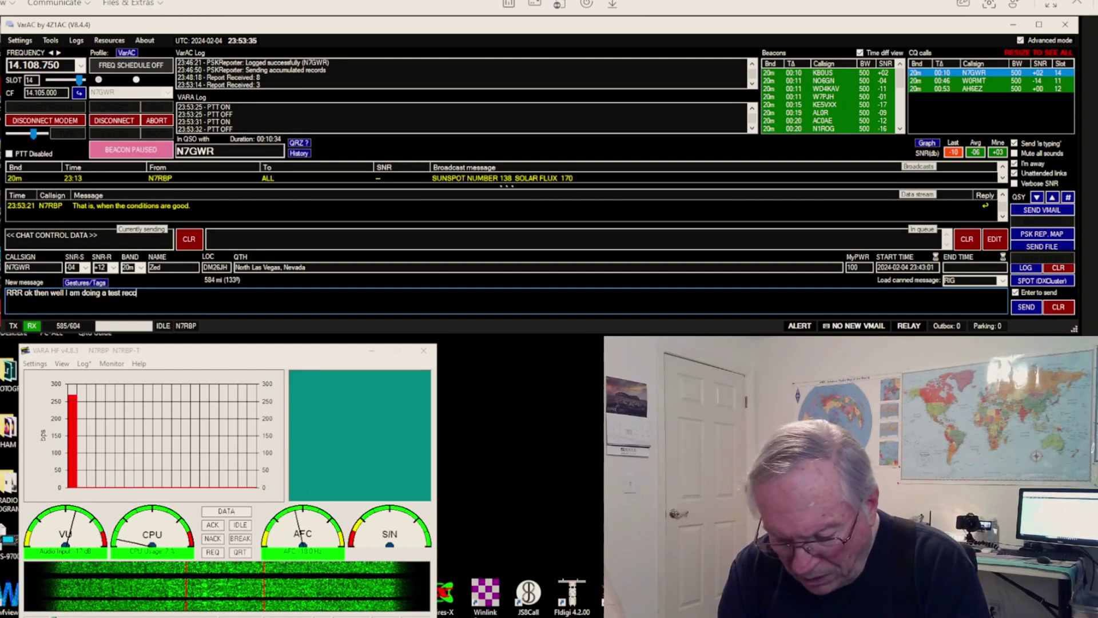
type("ording of th")
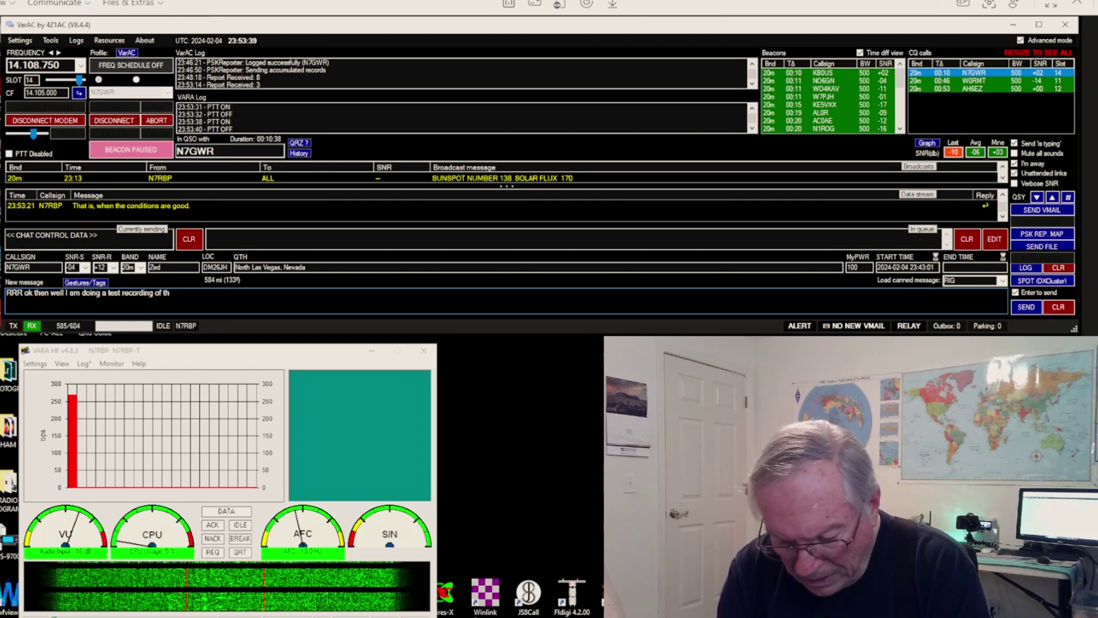
type("is")
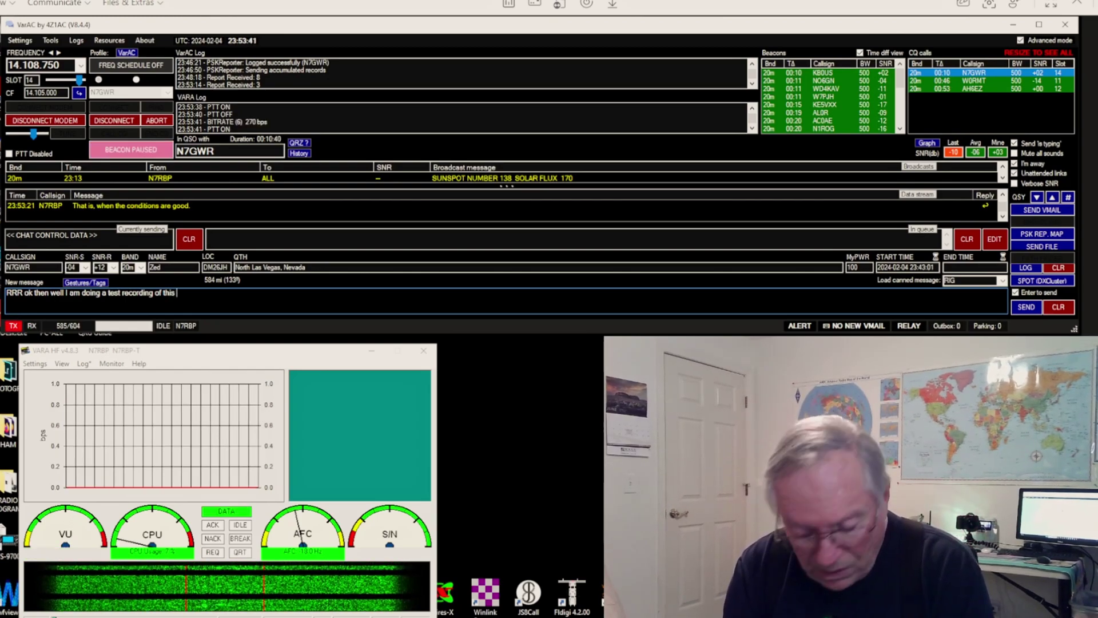
type(" q")
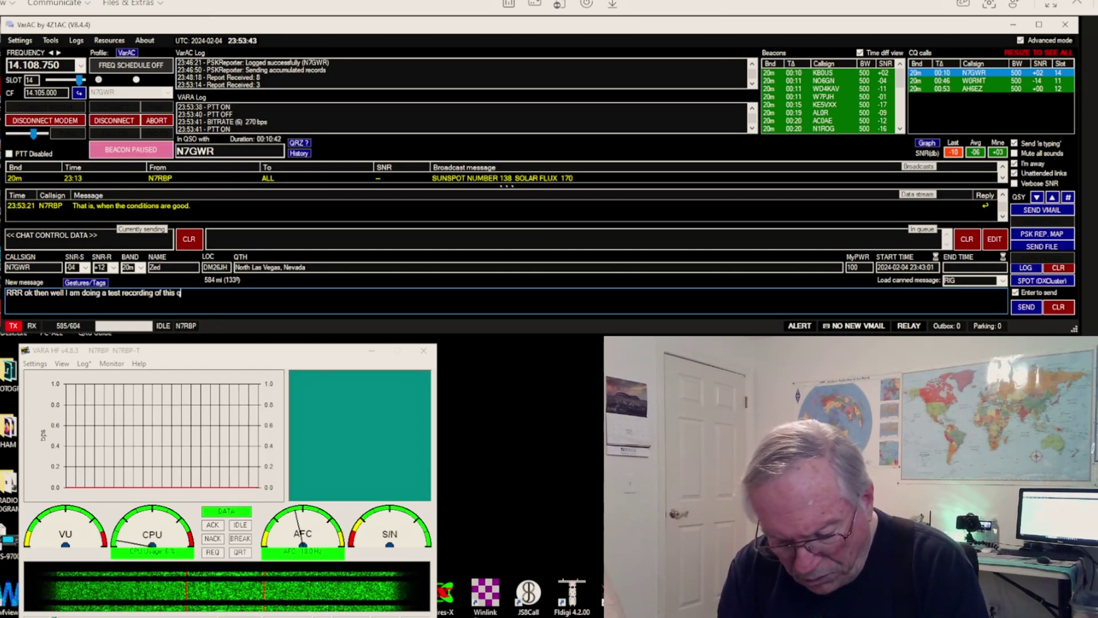
type("so ")
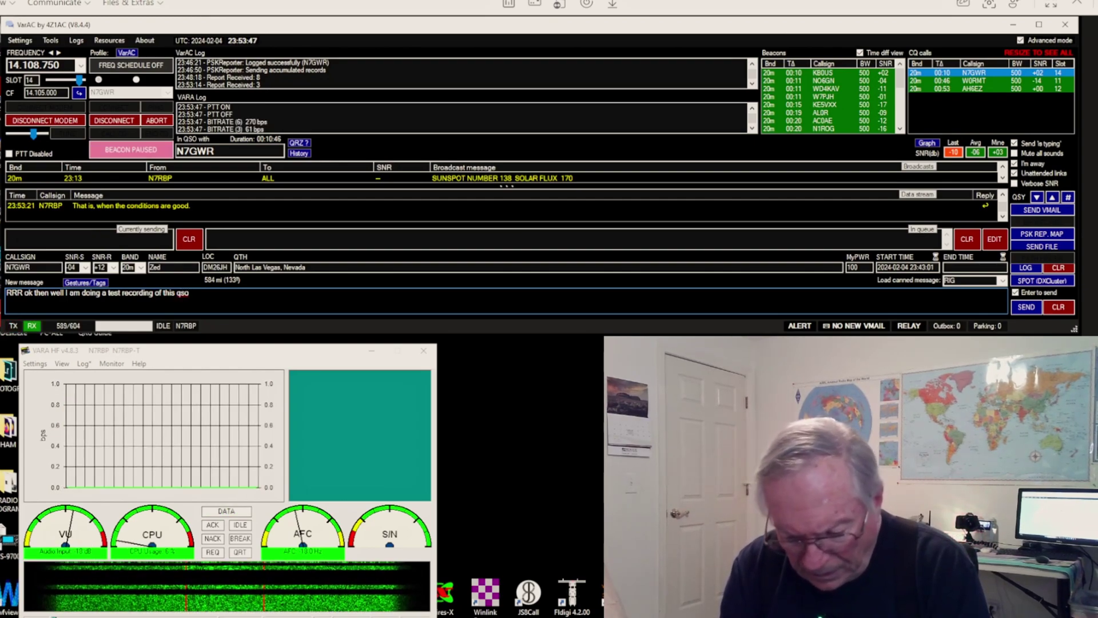
type("so ")
type("sh")
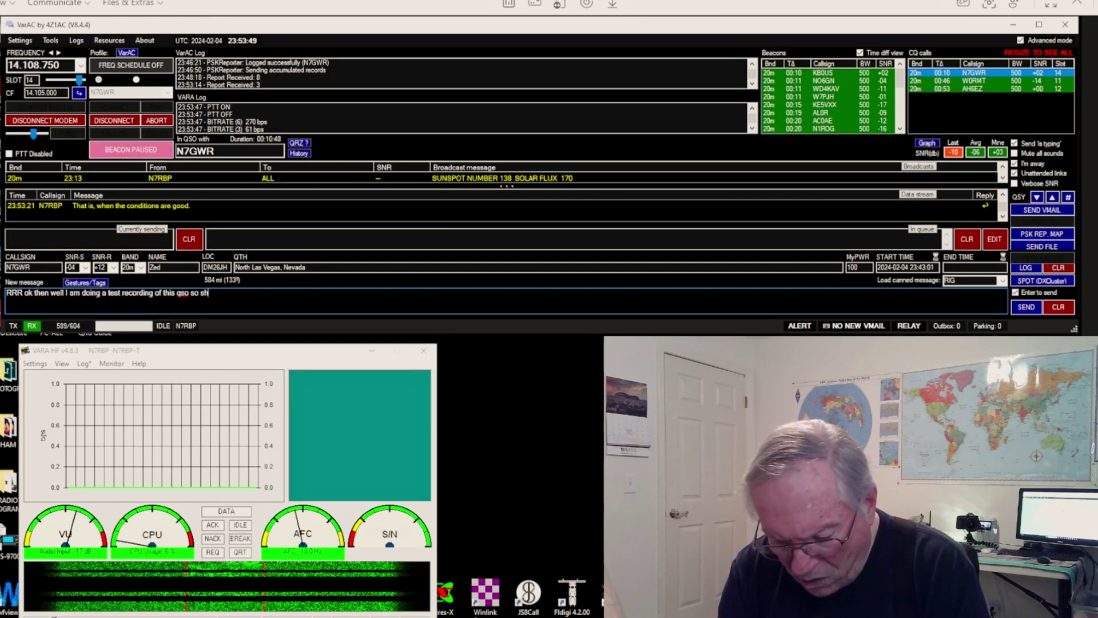
type("ould pro")
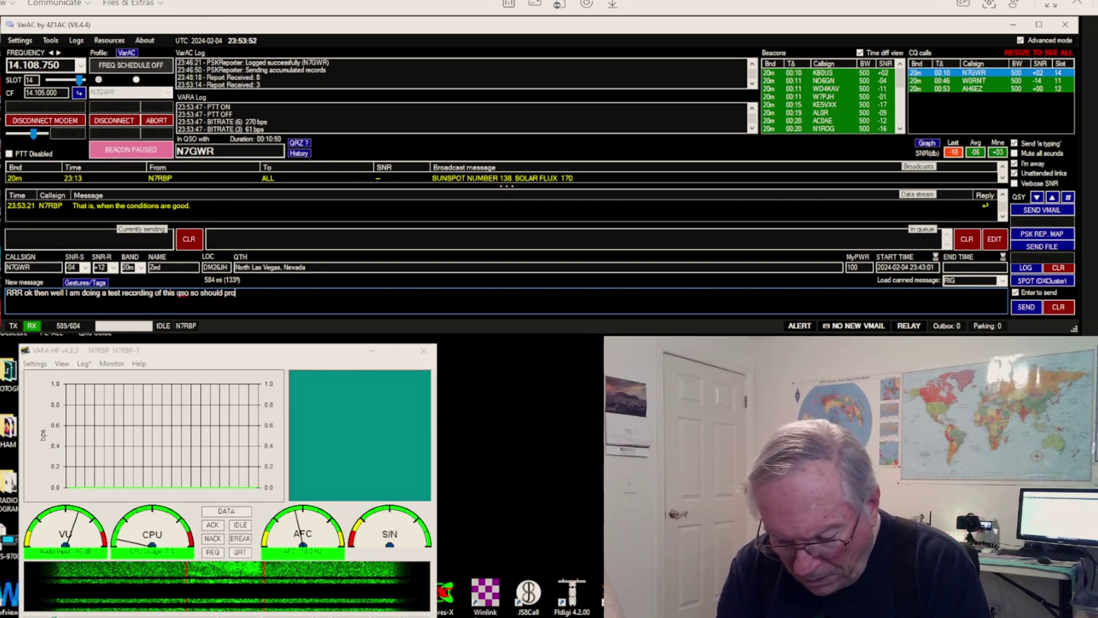
type("bably m")
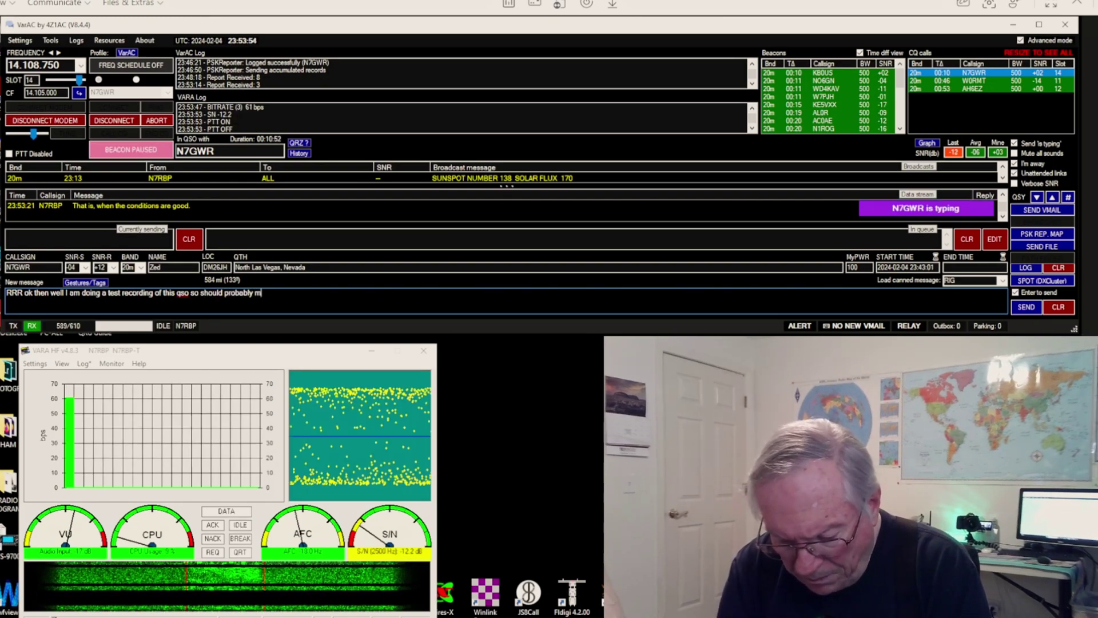
type("ake it")
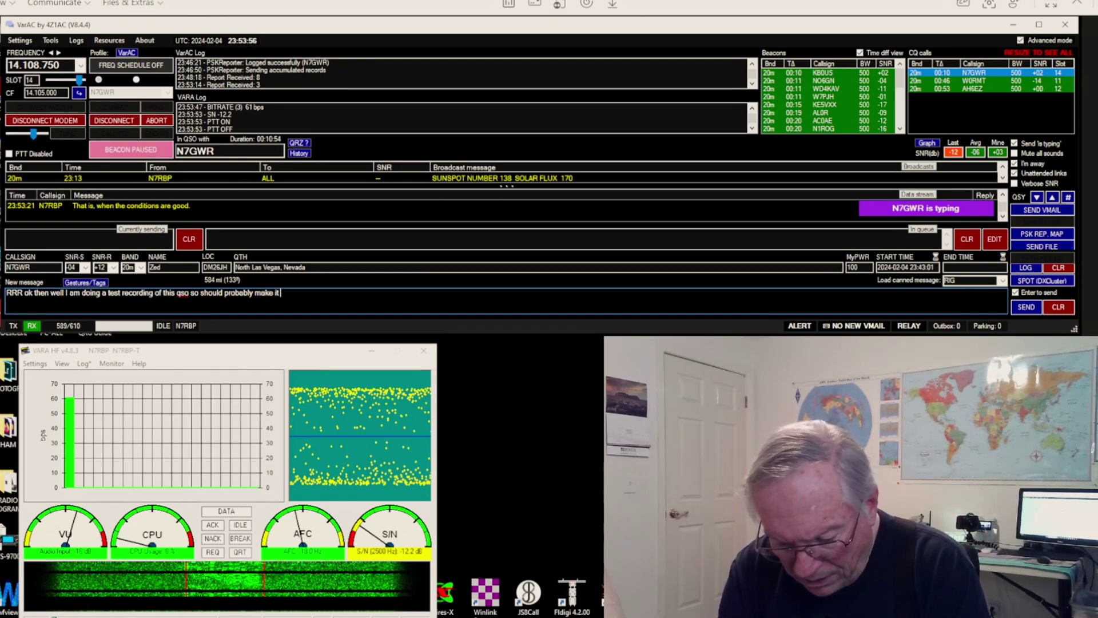
type(" rather sho")
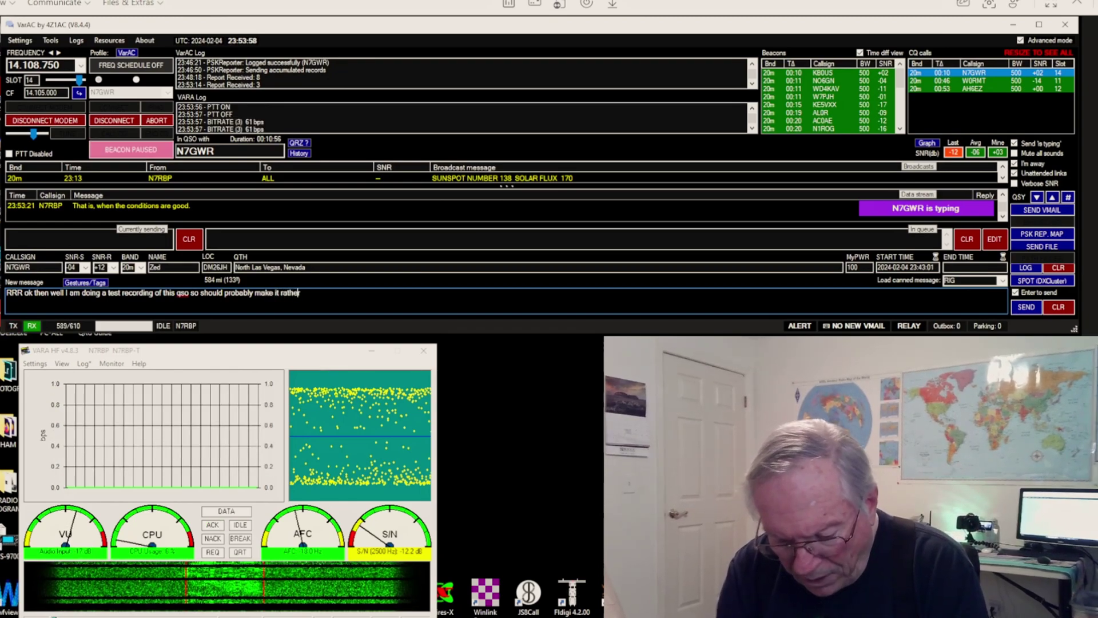
type("rt")
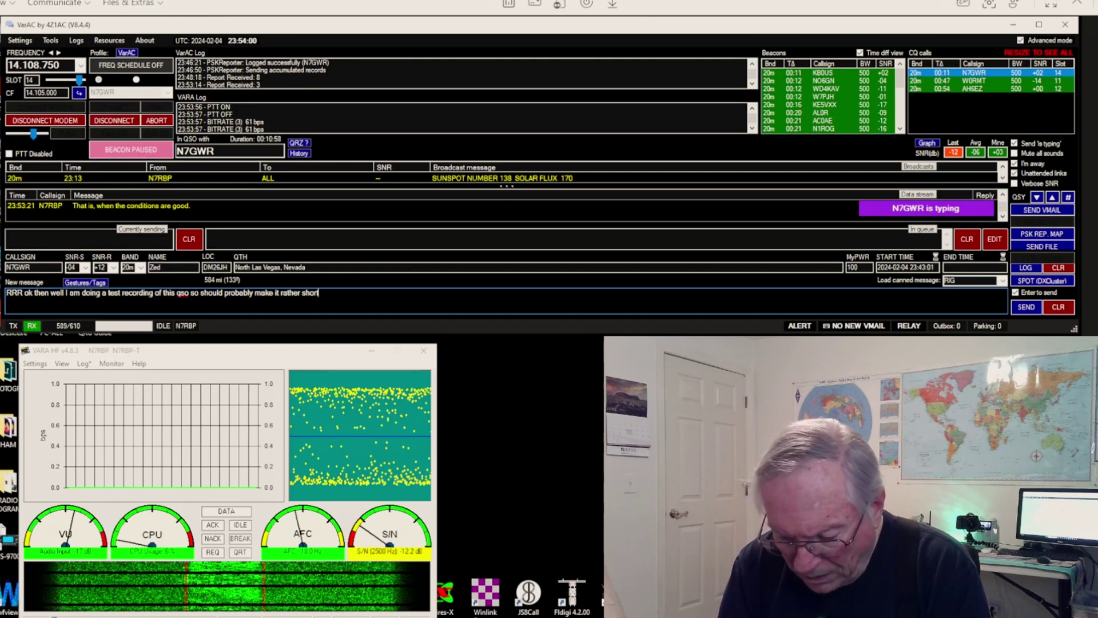
type(". but t")
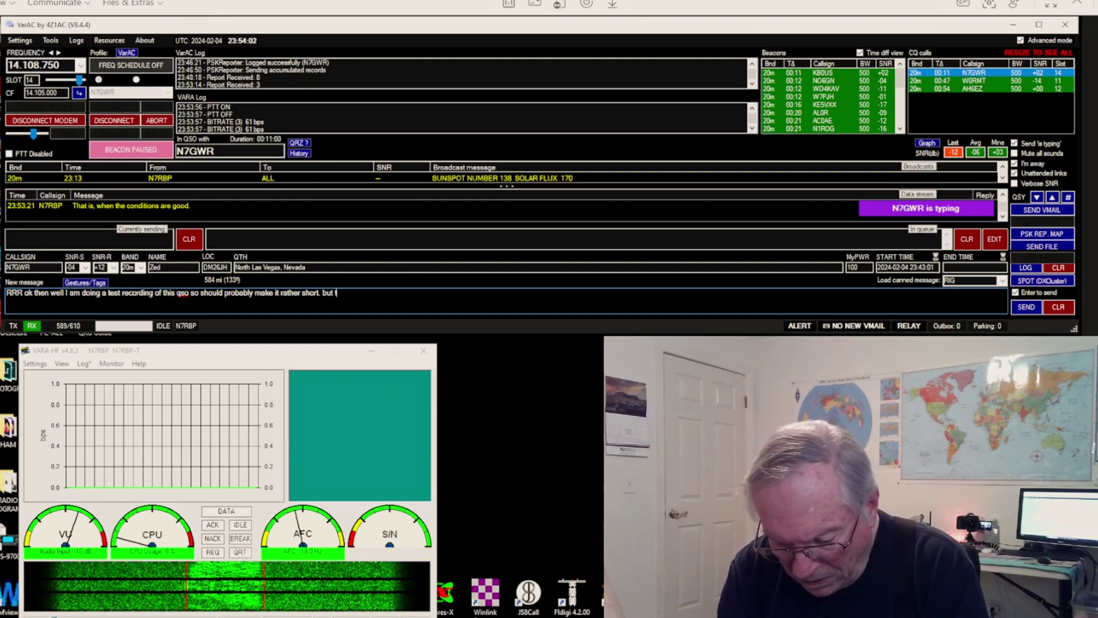
type("hank")
type(" you ")
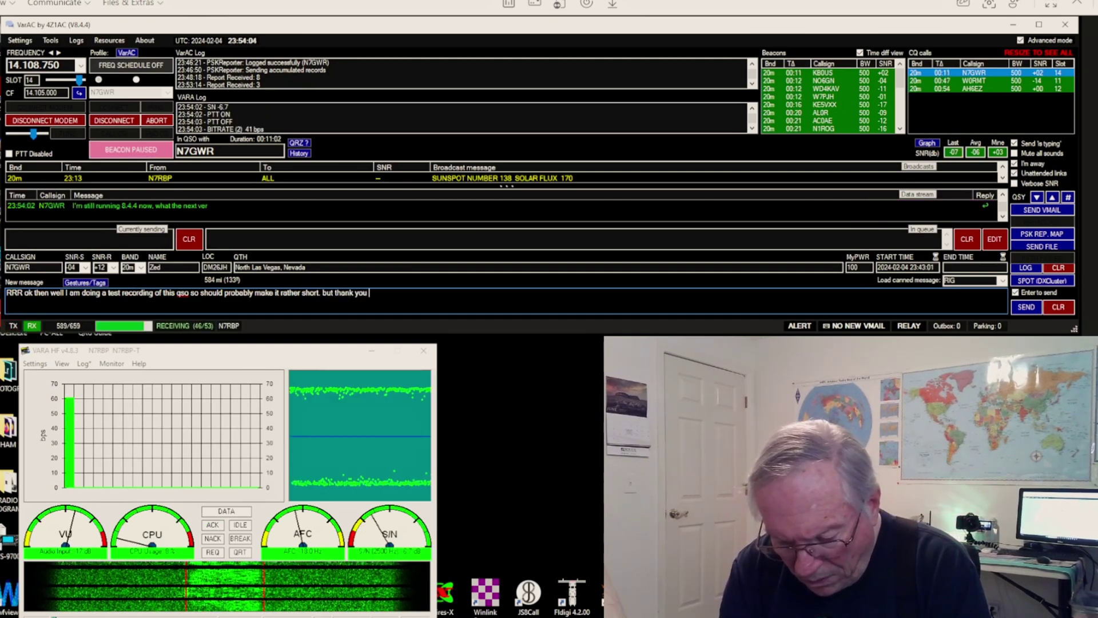
type("for the")
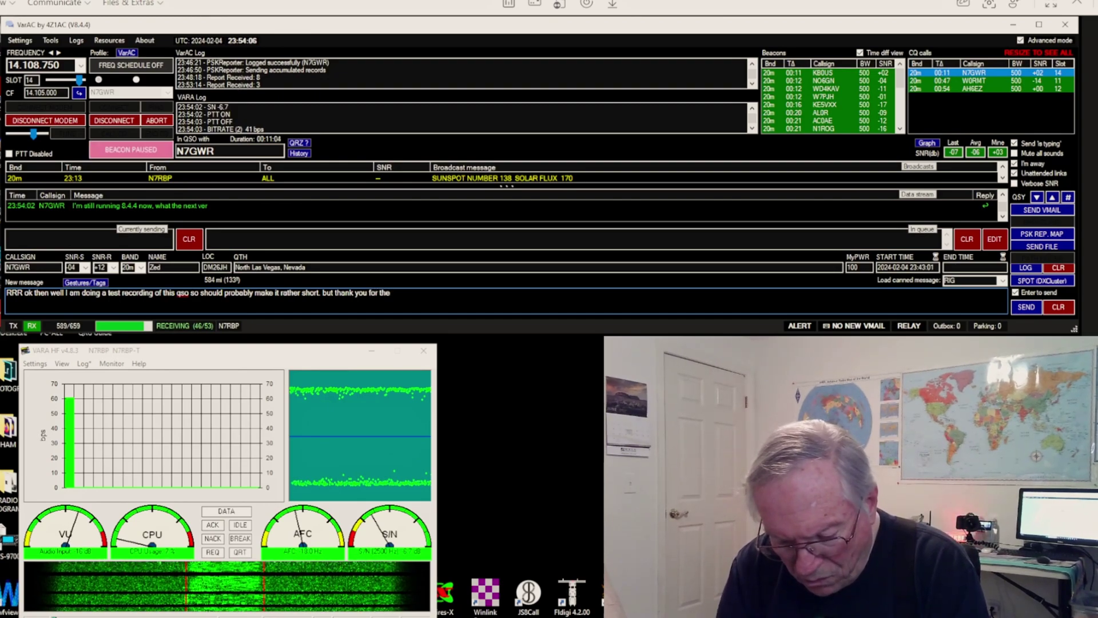
type(" QSO a")
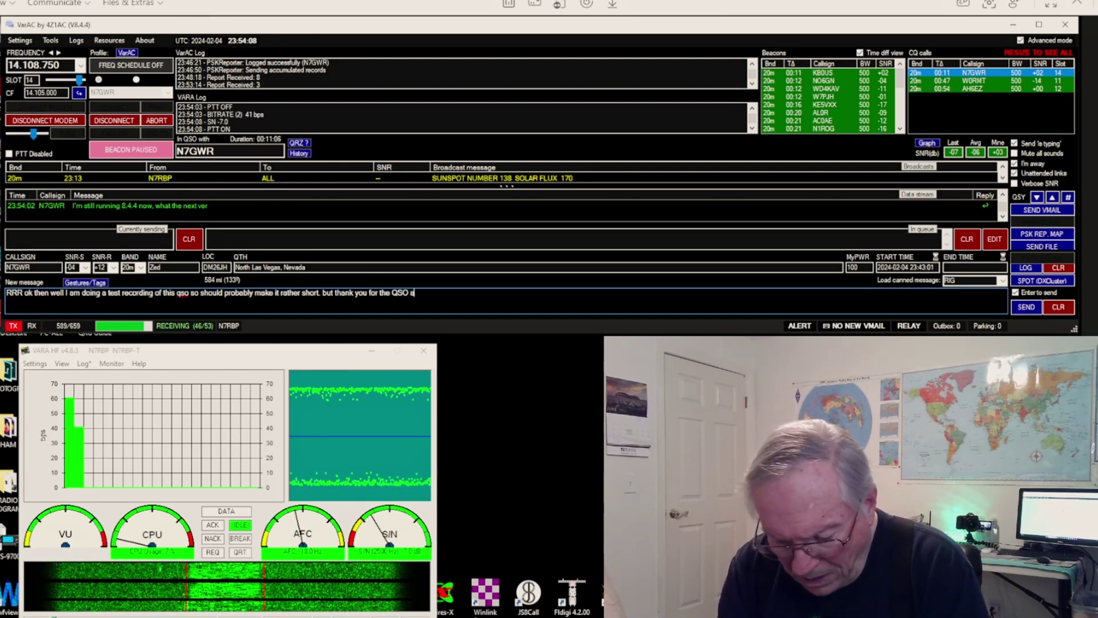
type("nd hope")
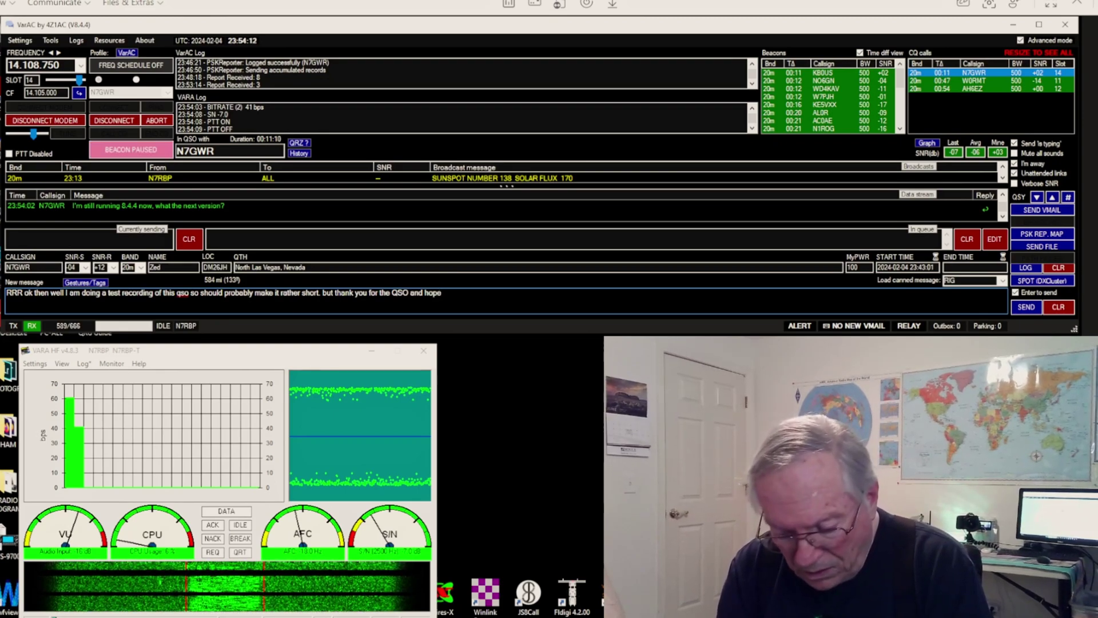
type(" to run")
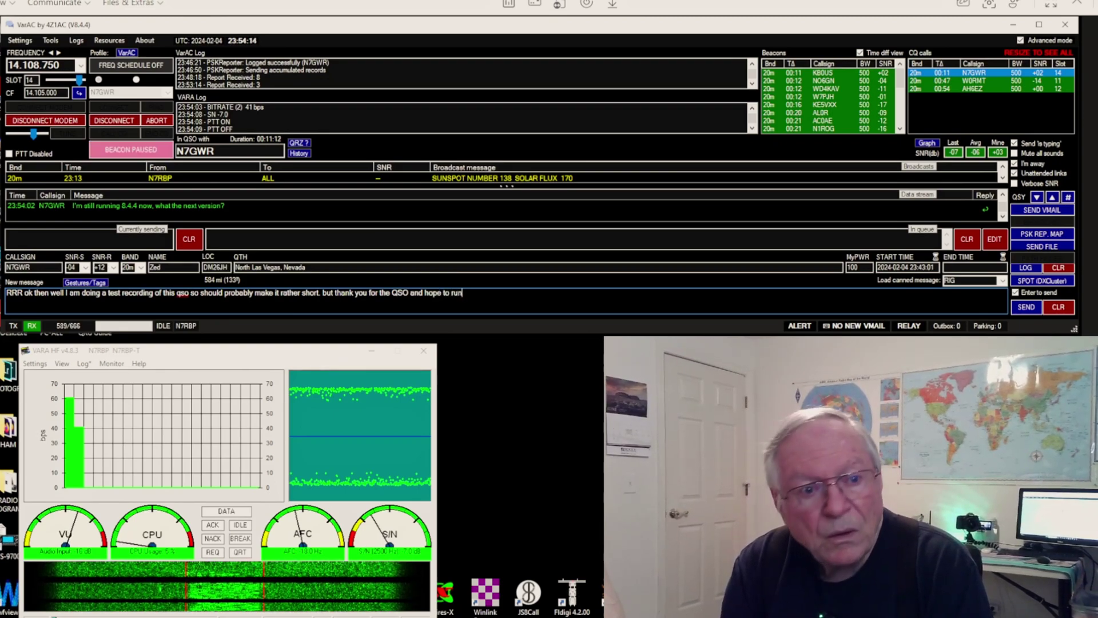
type(" int")
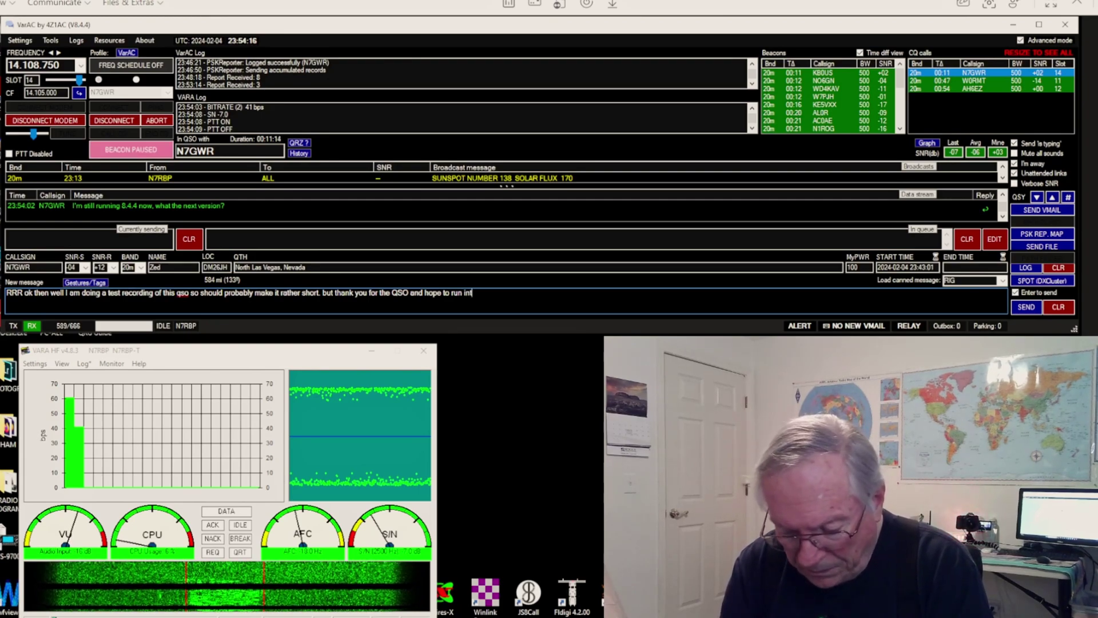
type("o you ag")
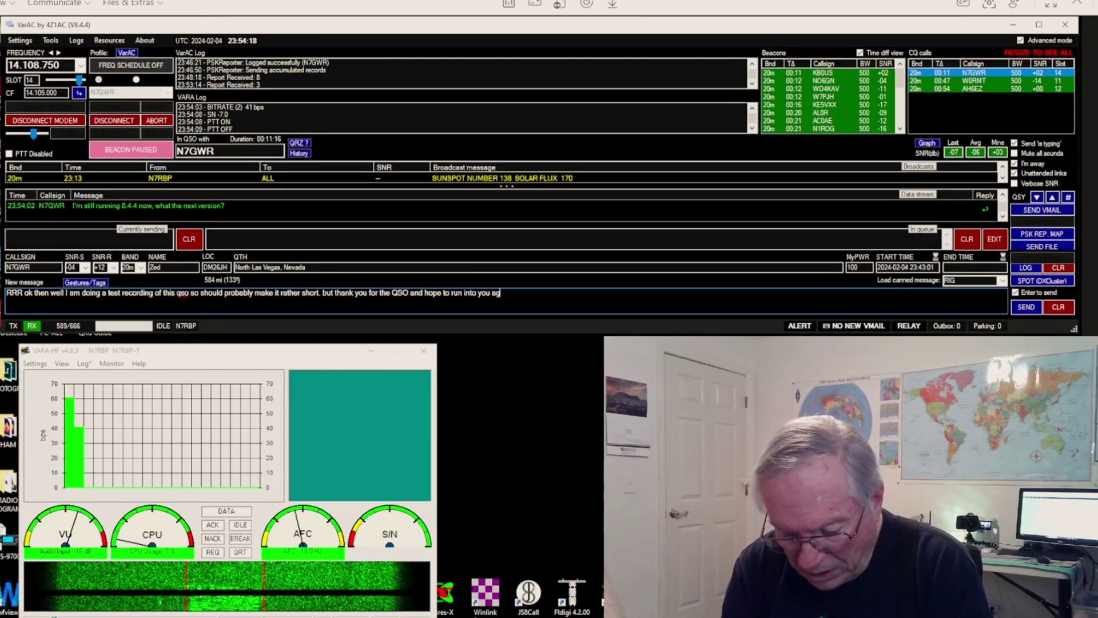
type("ain.")
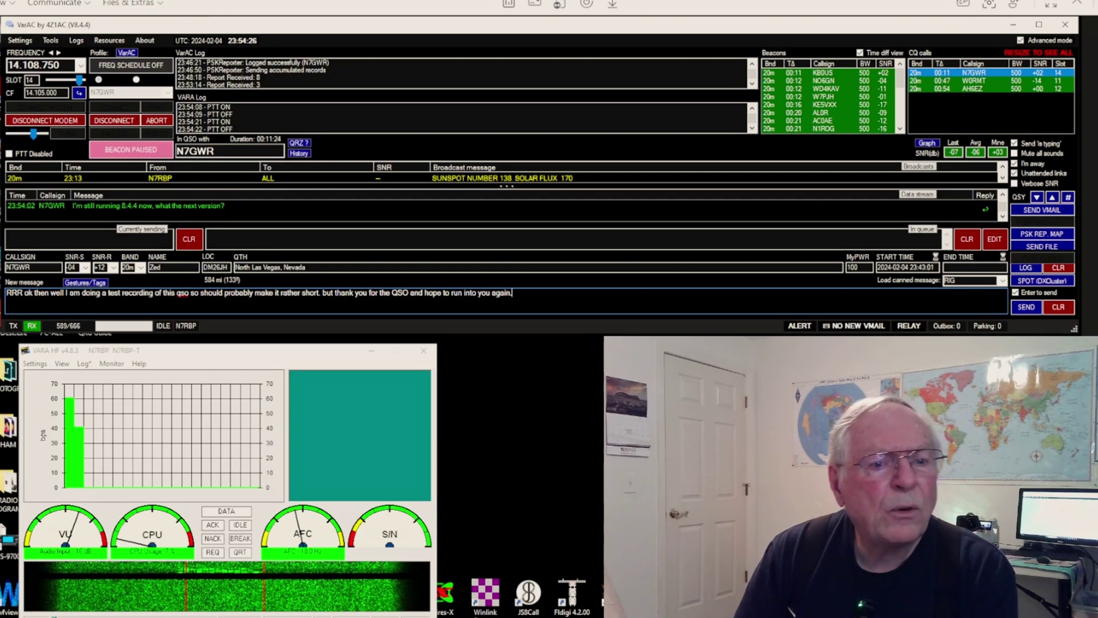
type(" 8.4.4")
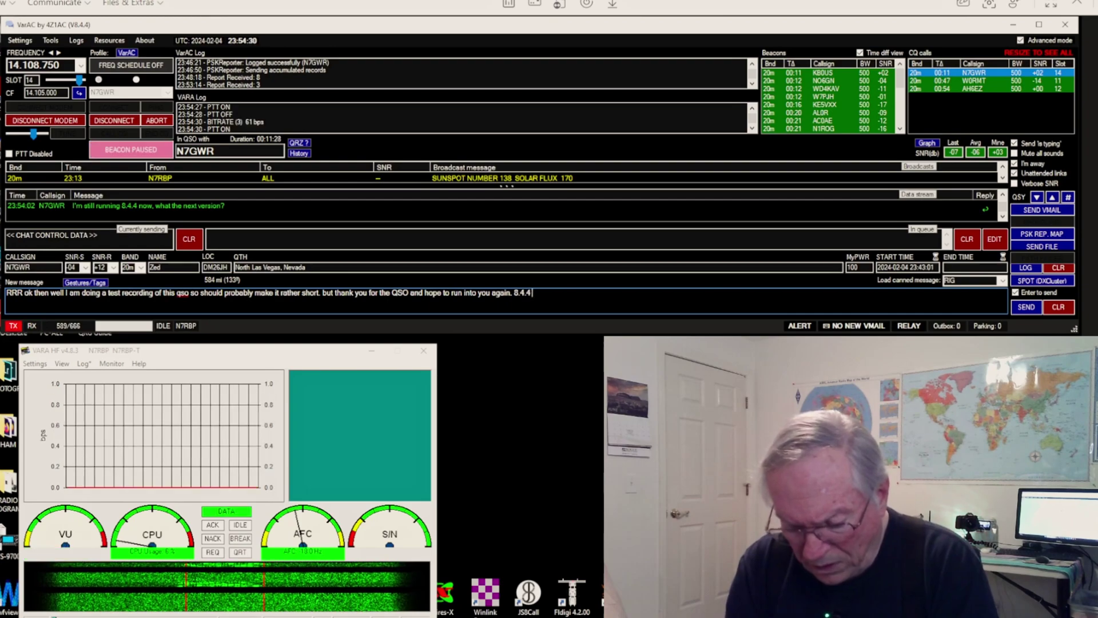
type(" is the current.")
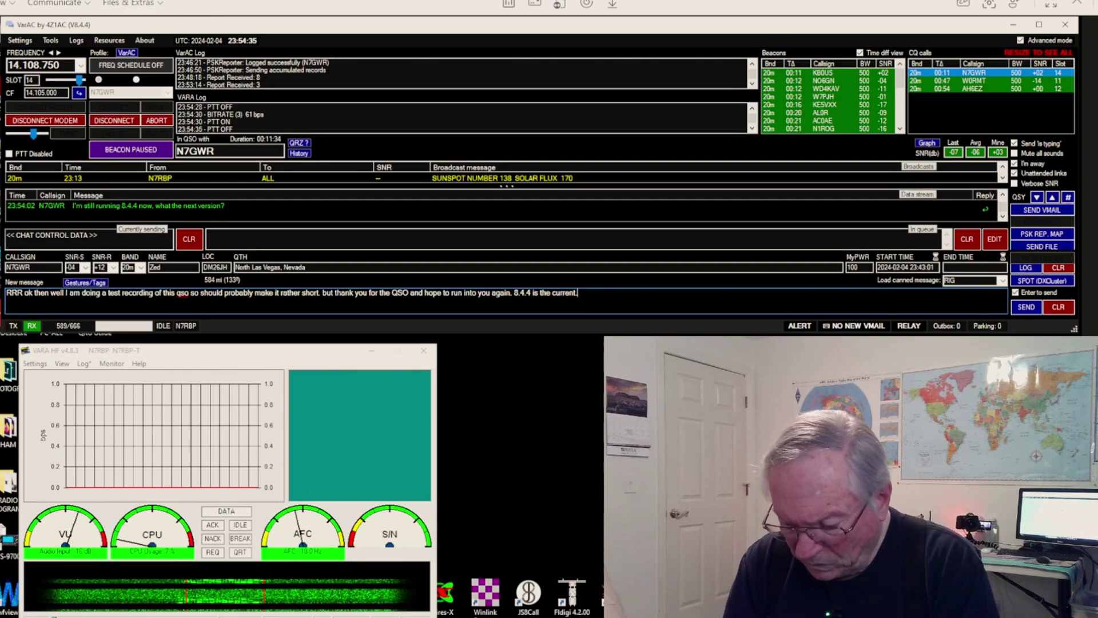
key("Return")
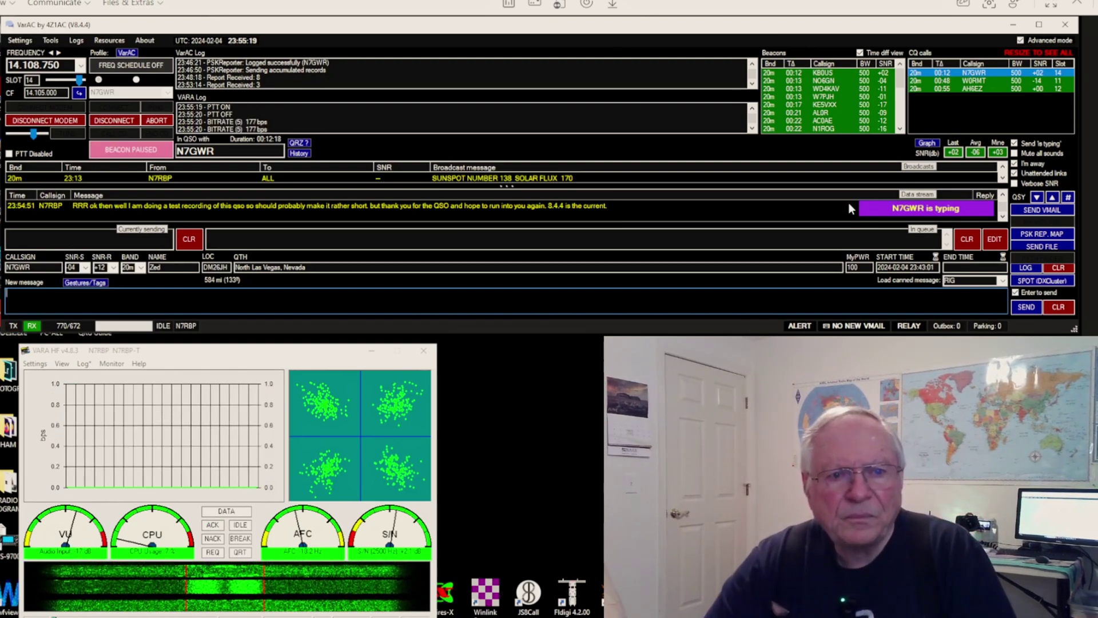
- Copy the sunspot broadcast text, then send the 73s canned message to end the QSO
left_click(552, 179)
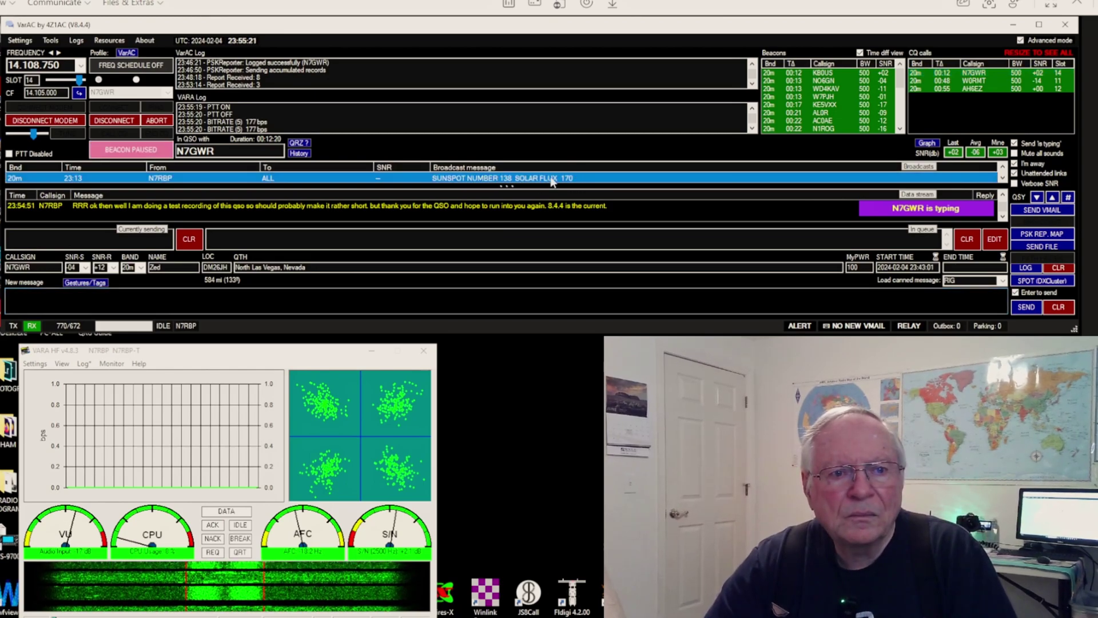
right_click(496, 179)
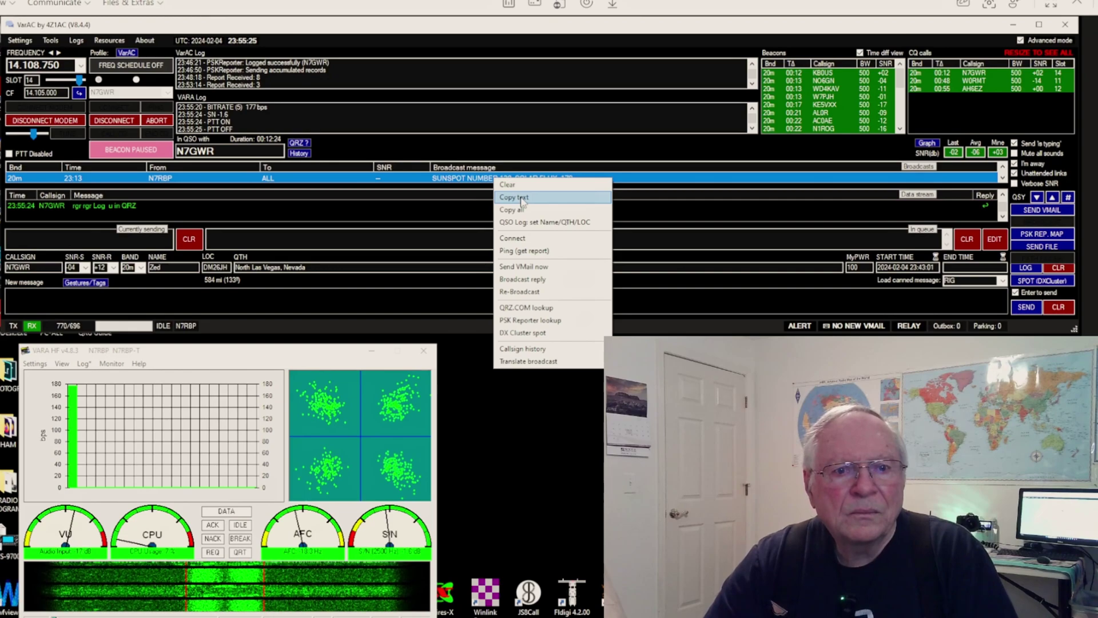
left_click(522, 198)
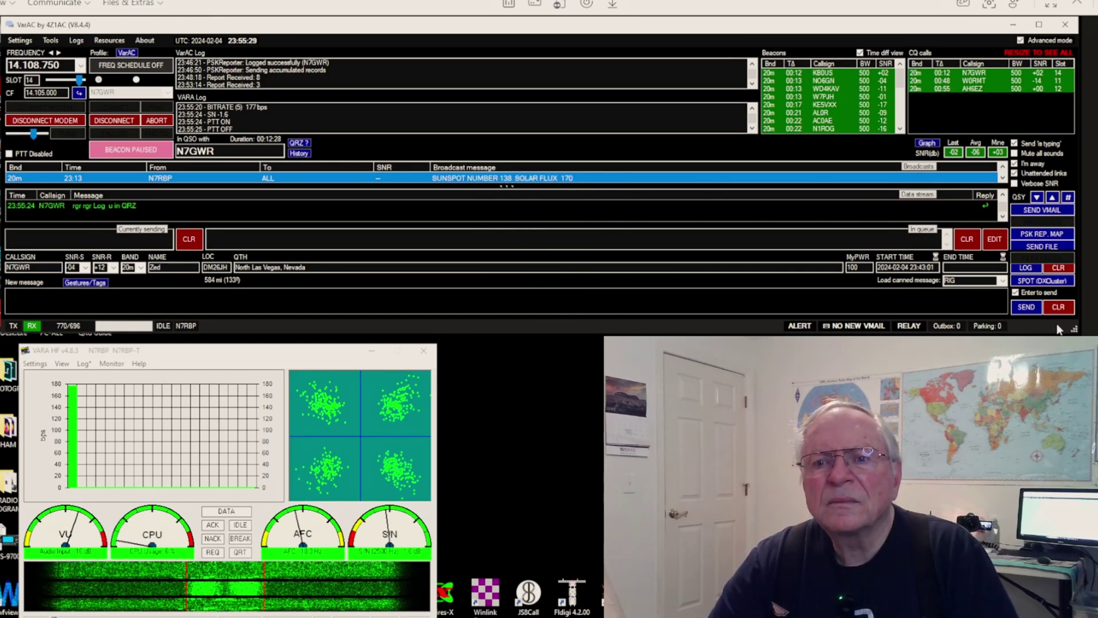
left_click(1002, 282)
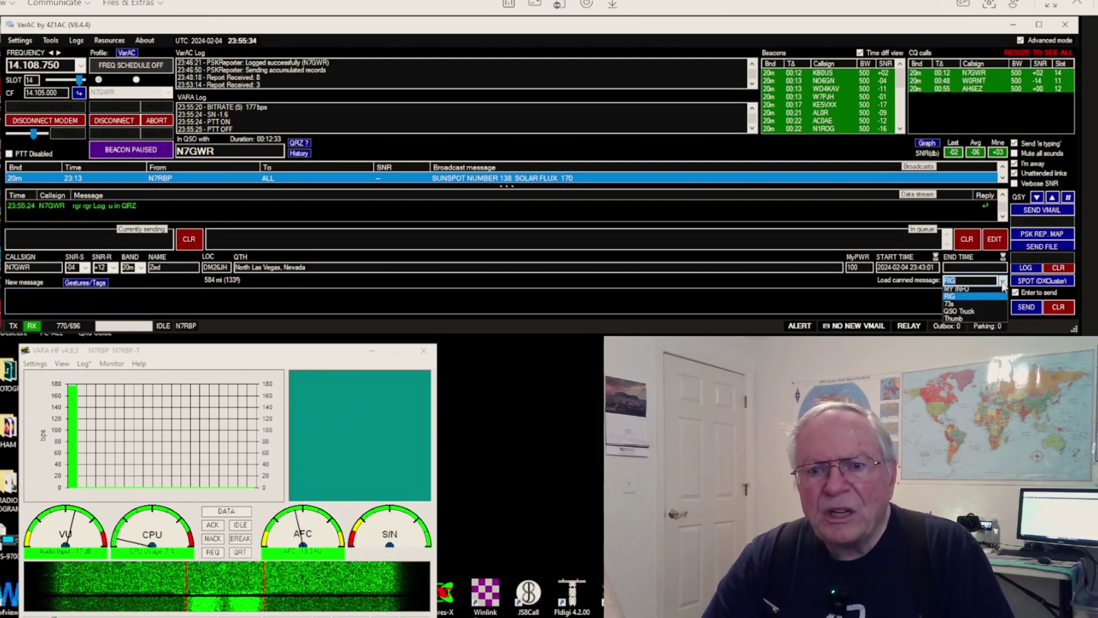
left_click(965, 307)
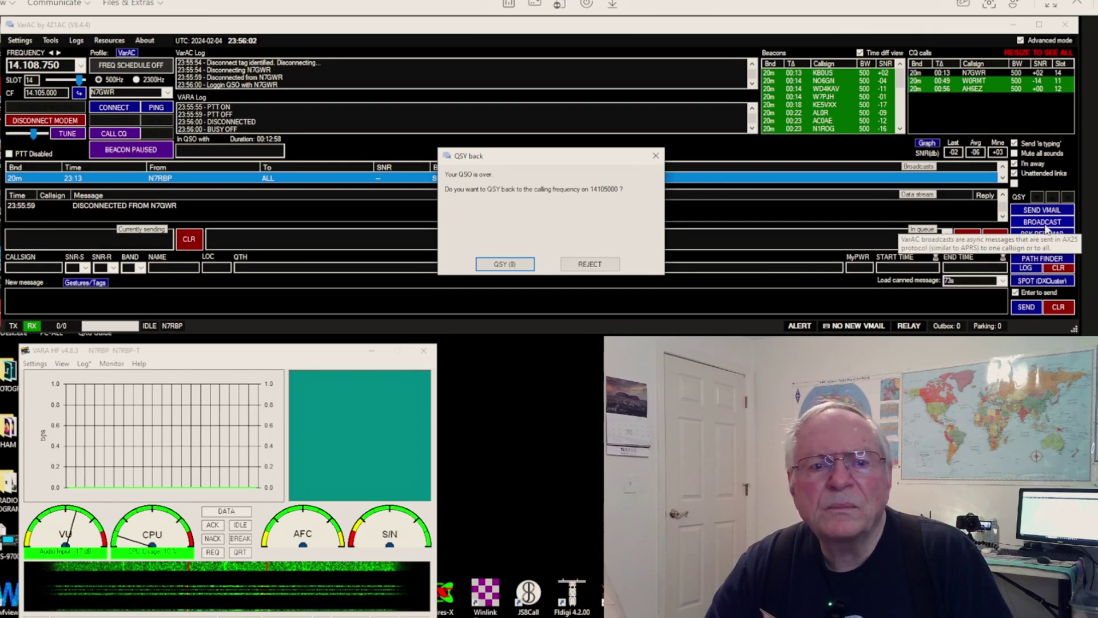
- Broadcast the pasted 'SUNSPOT NUMBER 138 SOLAR FLUX 170' to ALL and QSY back to 14.105
left_click(1039, 227)
left_click(584, 152)
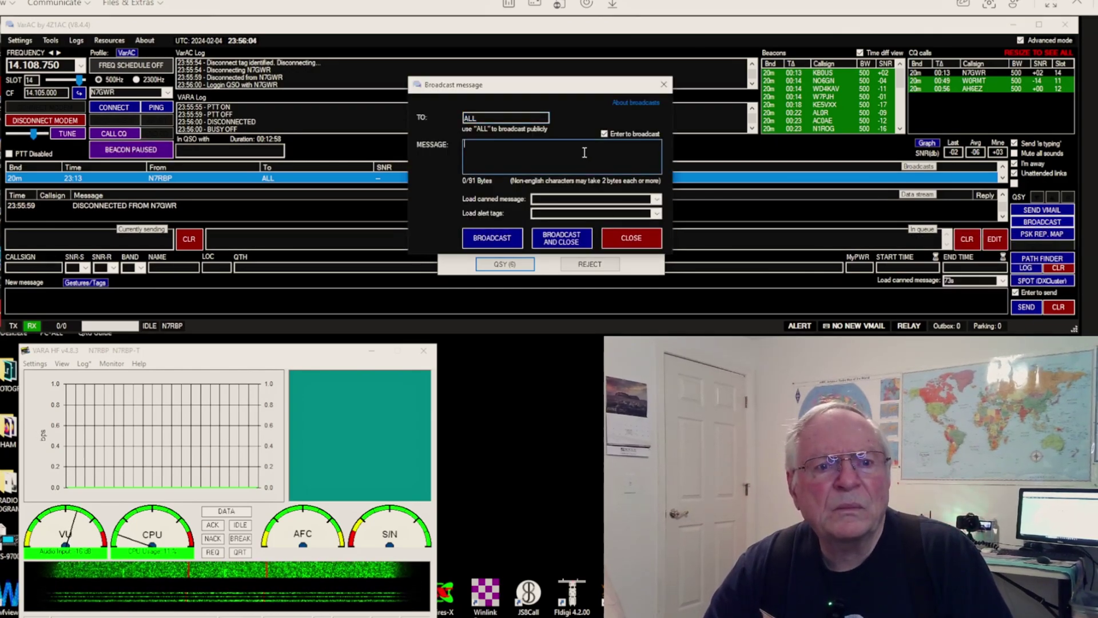
right_click(581, 161)
left_click(522, 186)
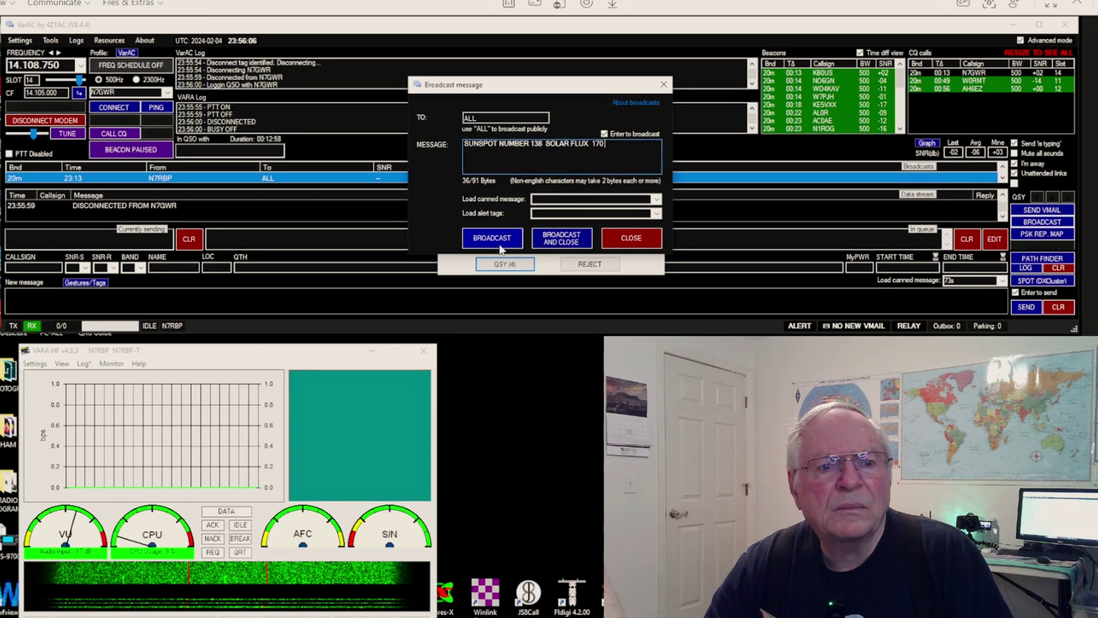
left_click(565, 245)
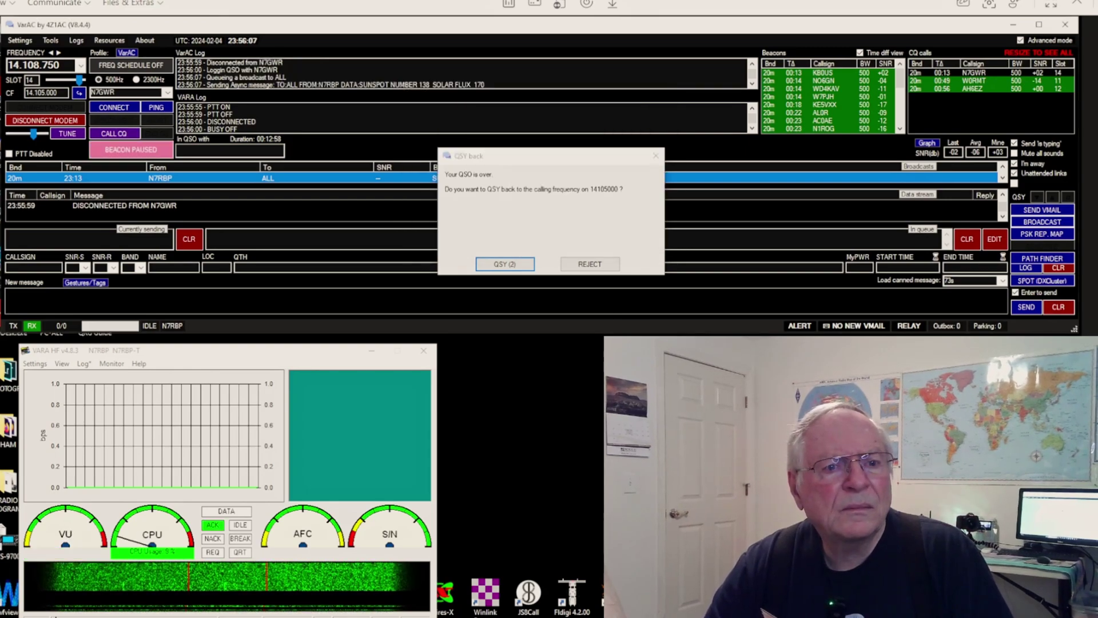
left_click(517, 266)
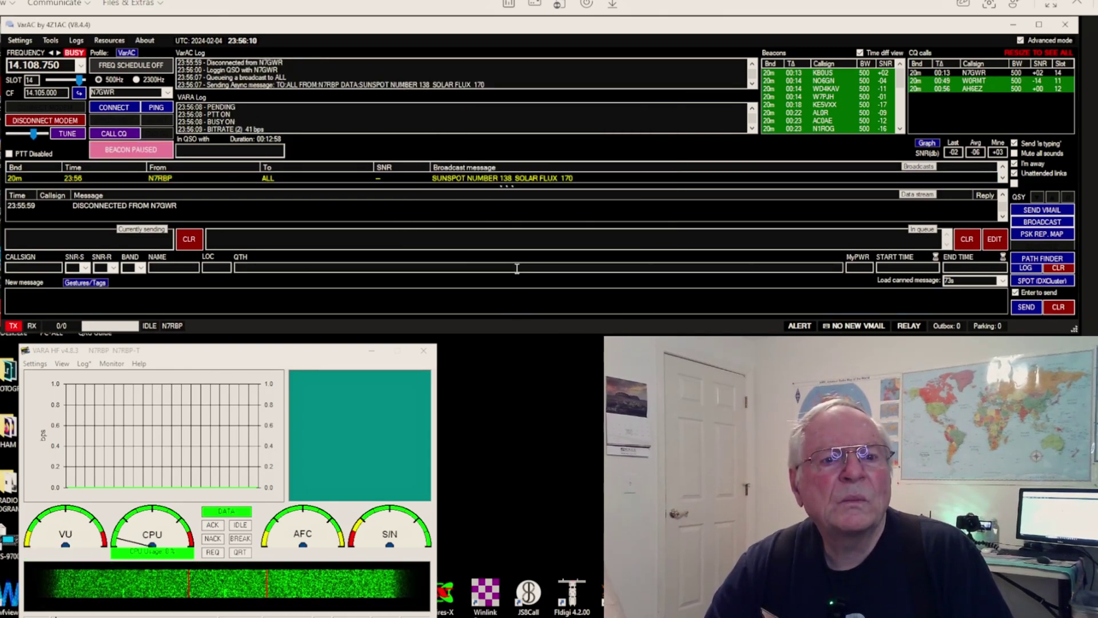